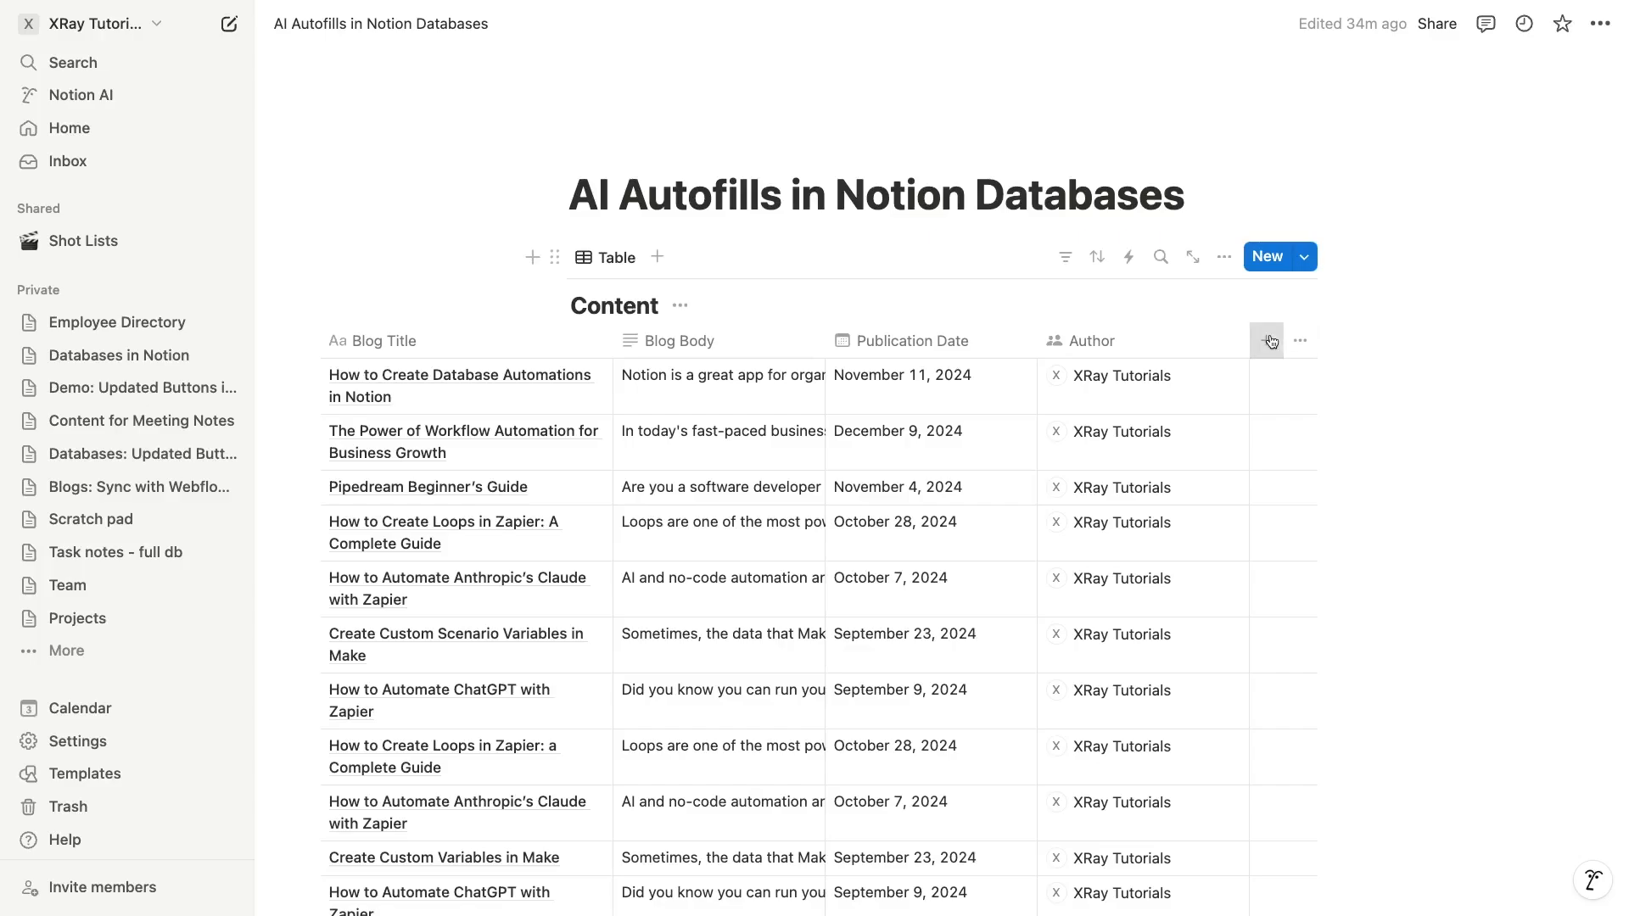
# - Add an AI keywords property to the Content database and autofill it for all pages
pyautogui.click(1270, 341)
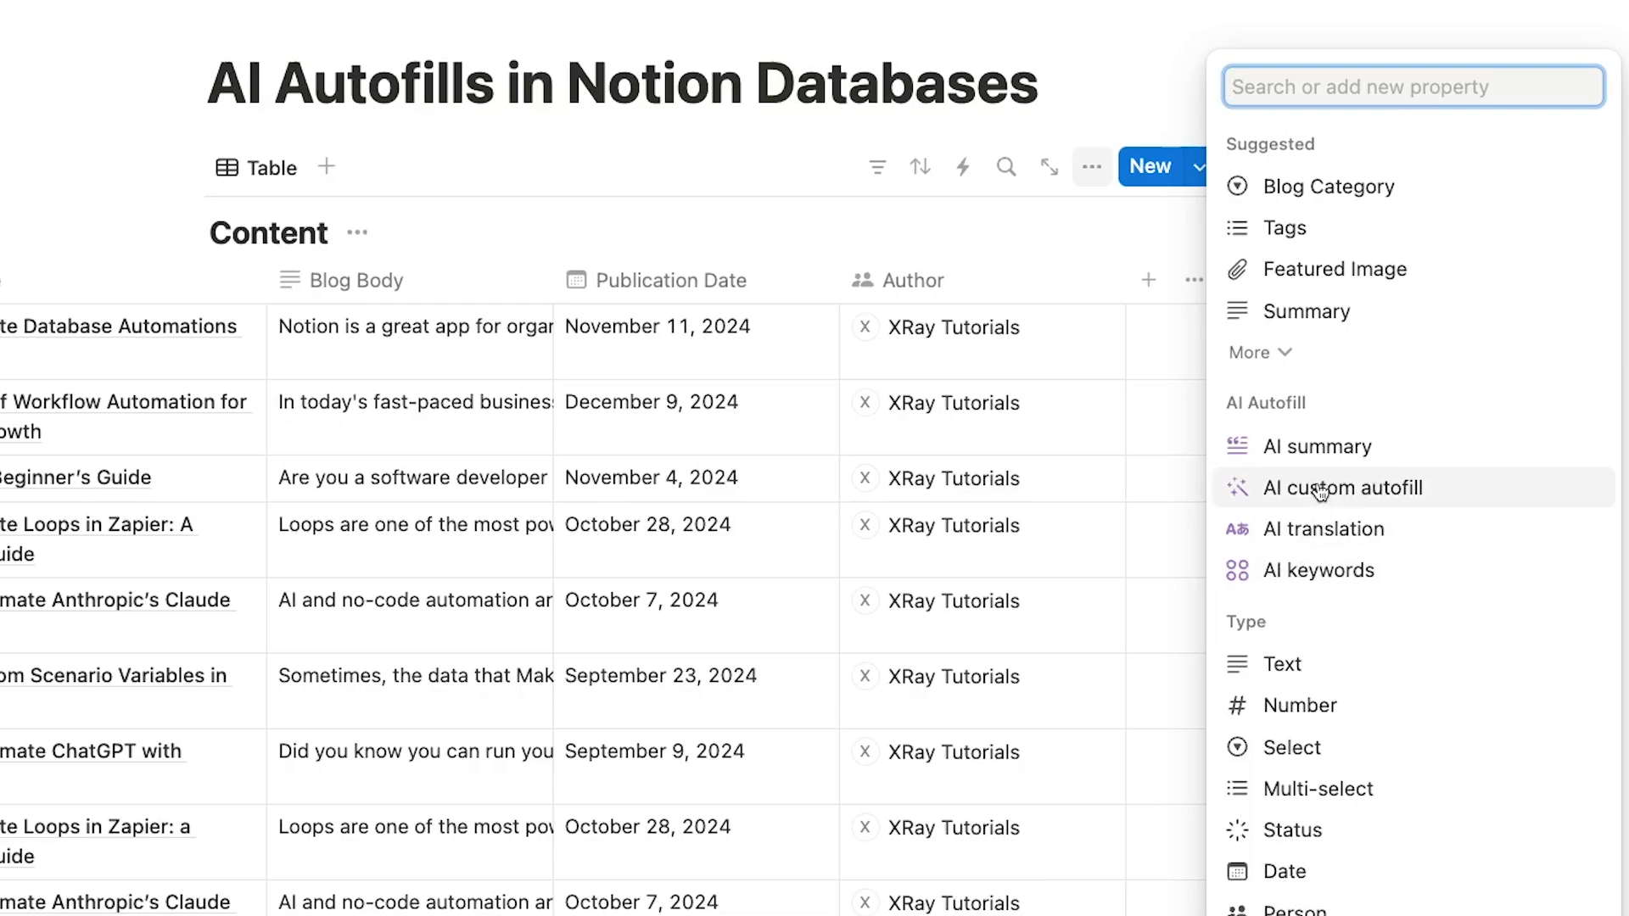
pyautogui.click(1319, 569)
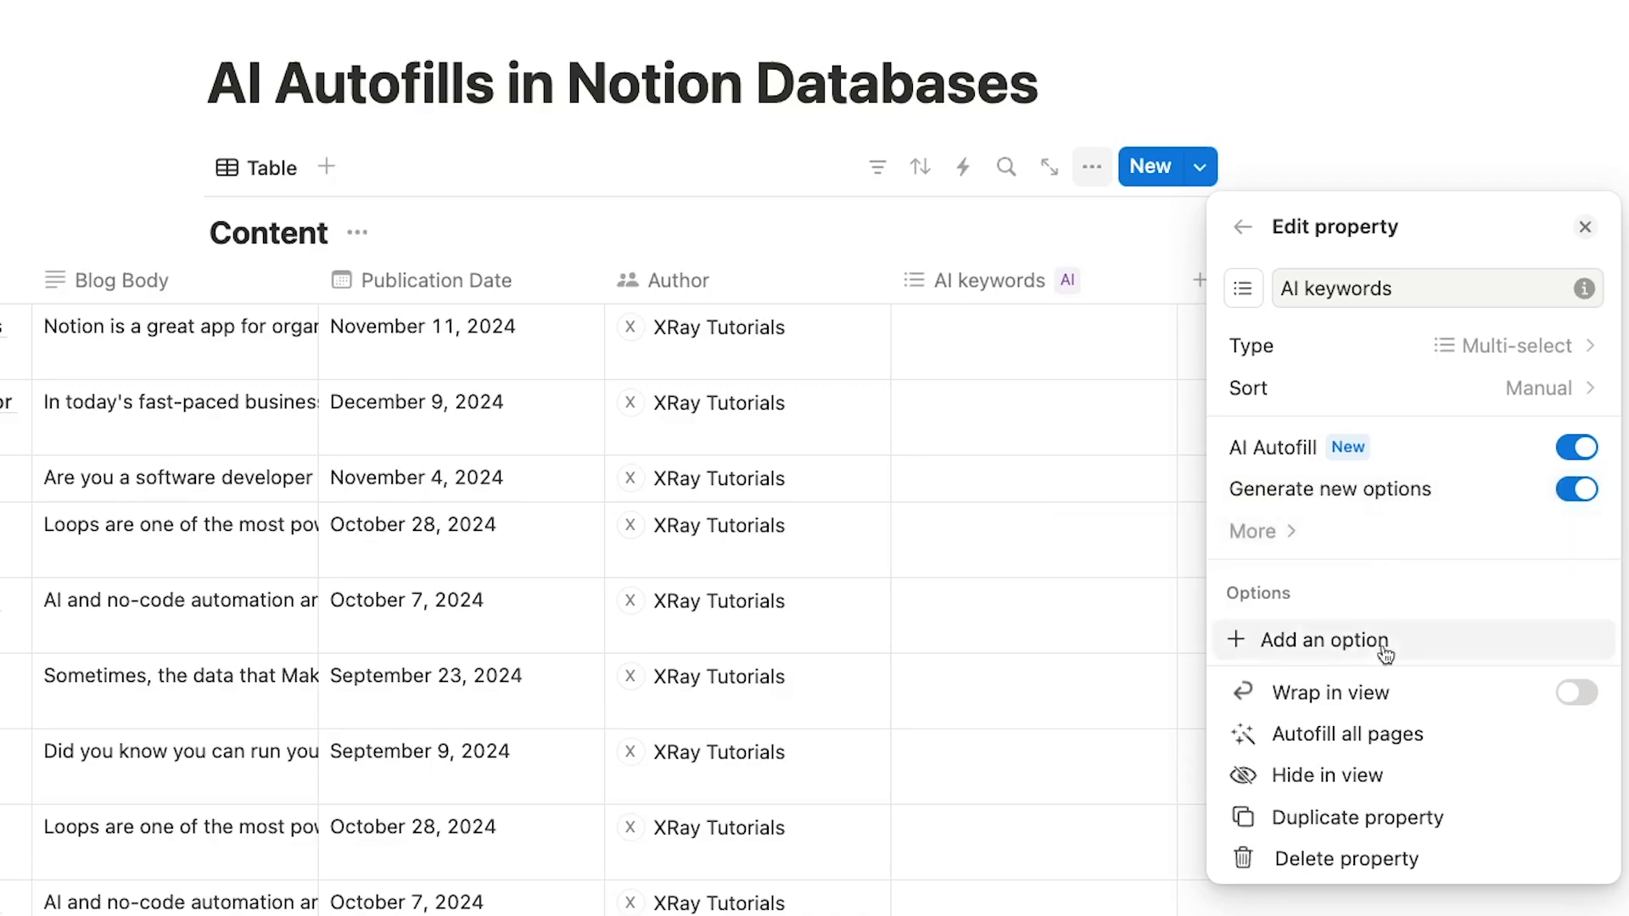
pyautogui.click(1375, 735)
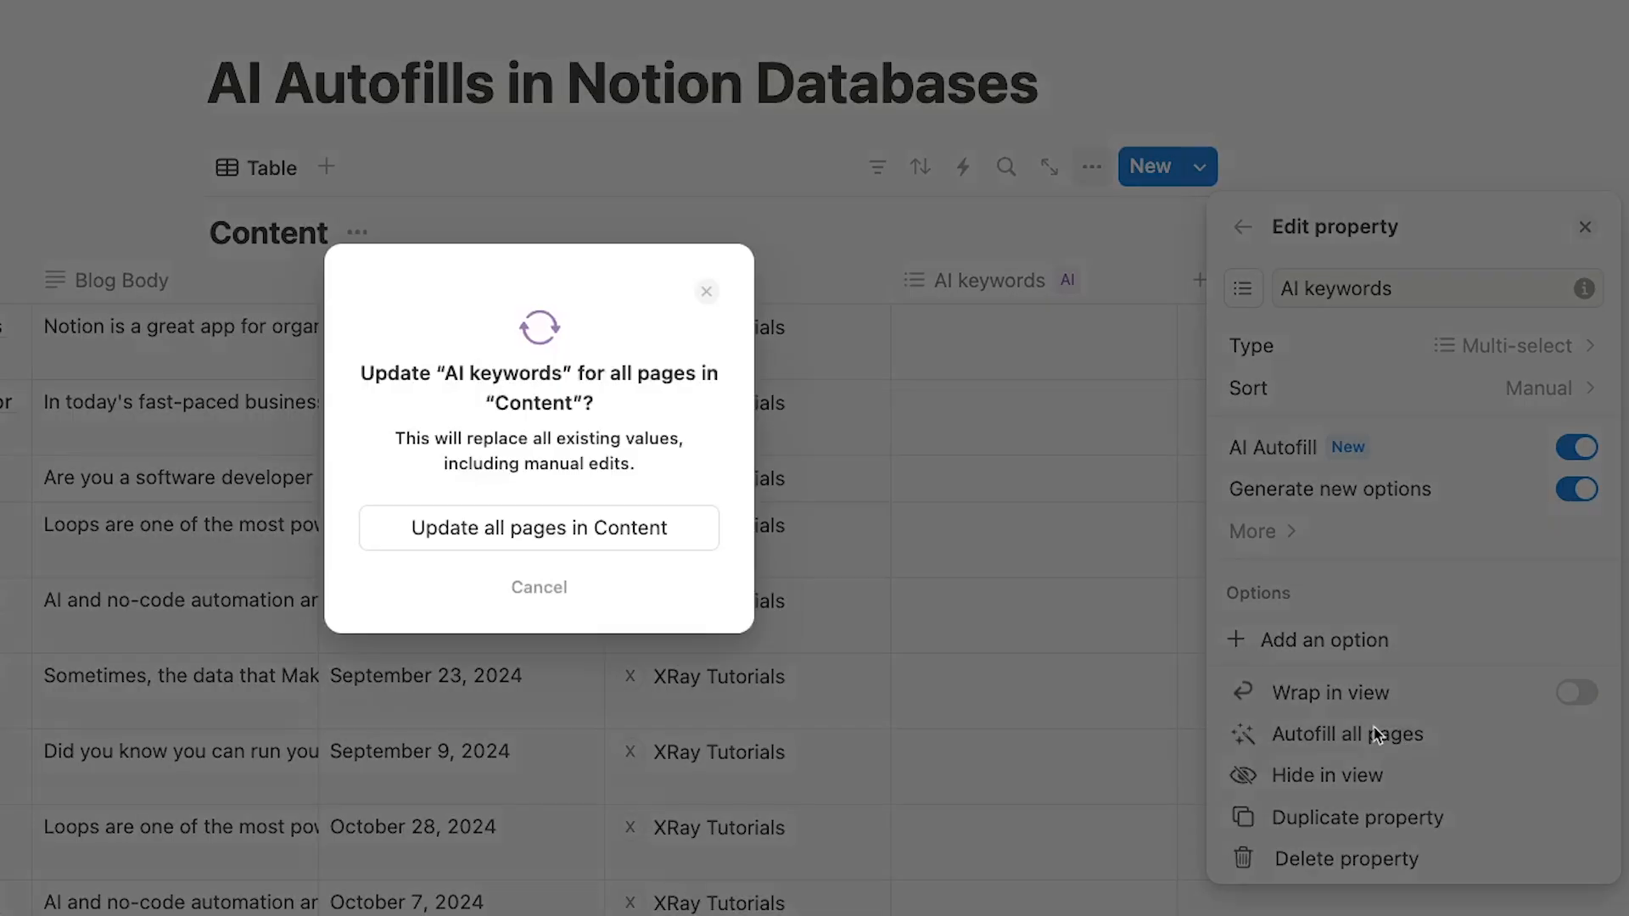
pyautogui.click(705, 539)
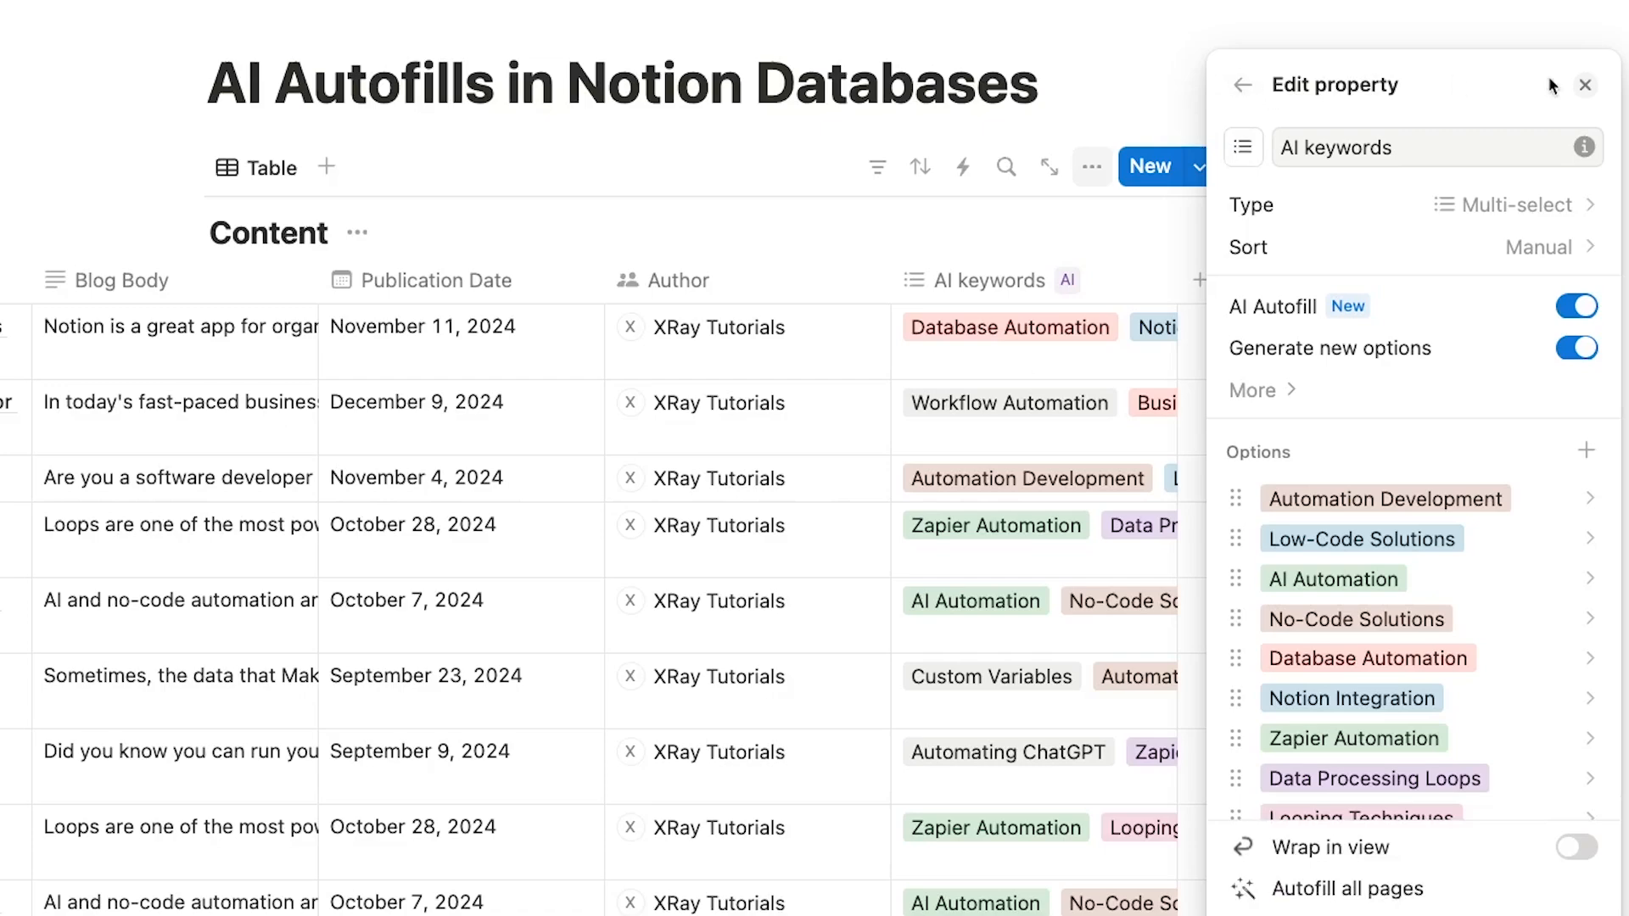
pyautogui.click(1583, 85)
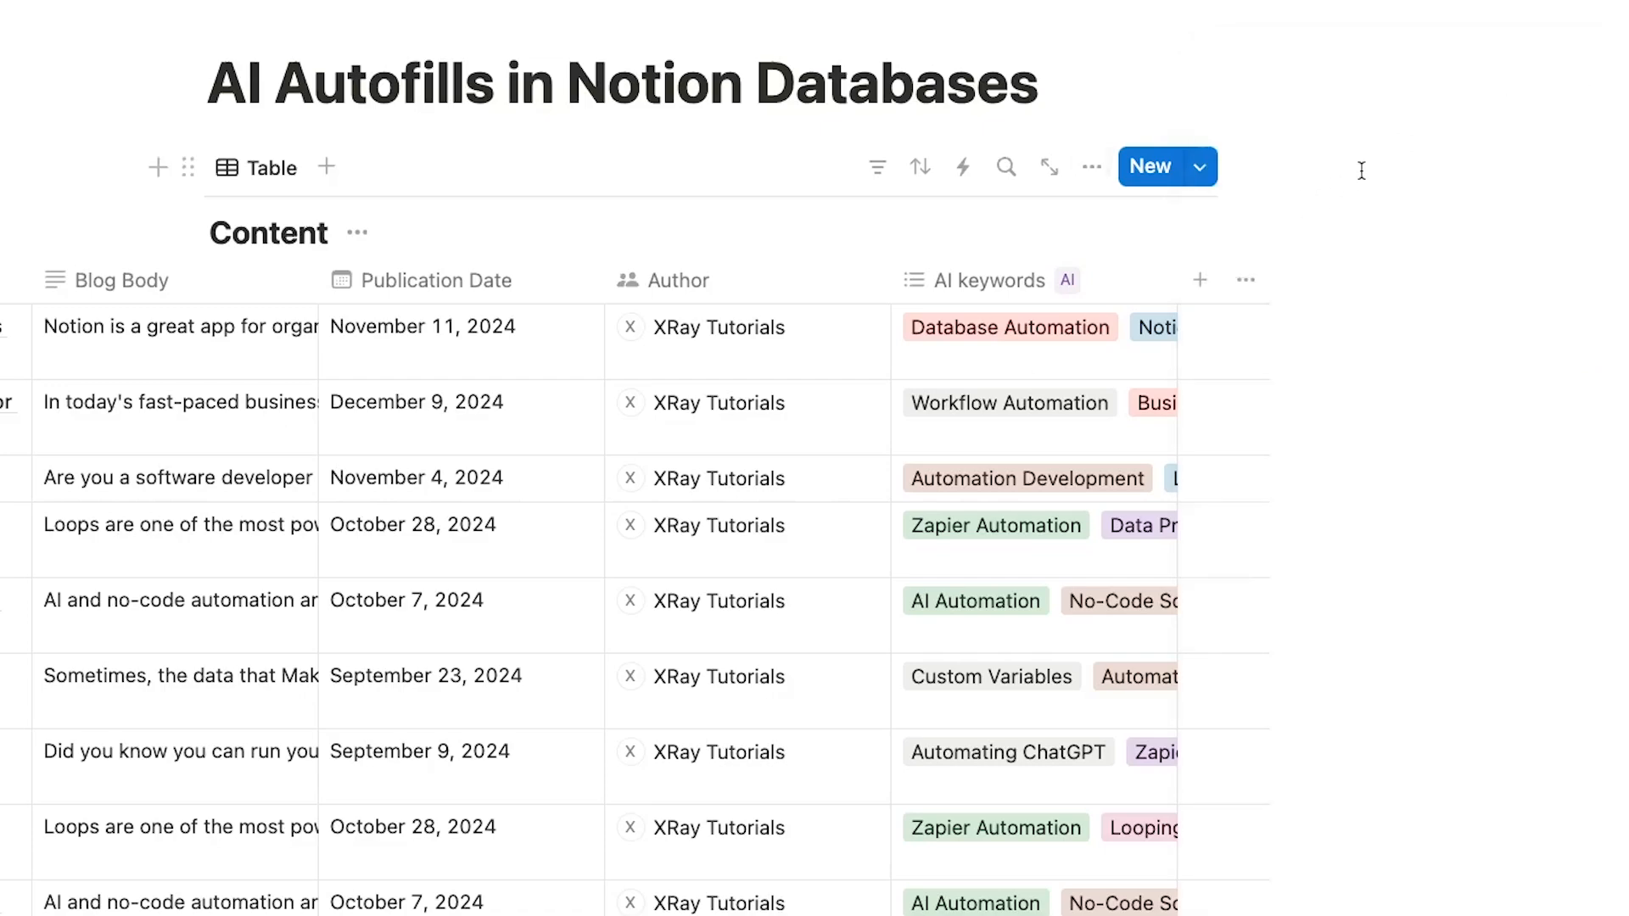
# - Examine the full list of generated keywords for the blog on the power of workflow automation
pyautogui.hscroll(-5, 1090, 411)
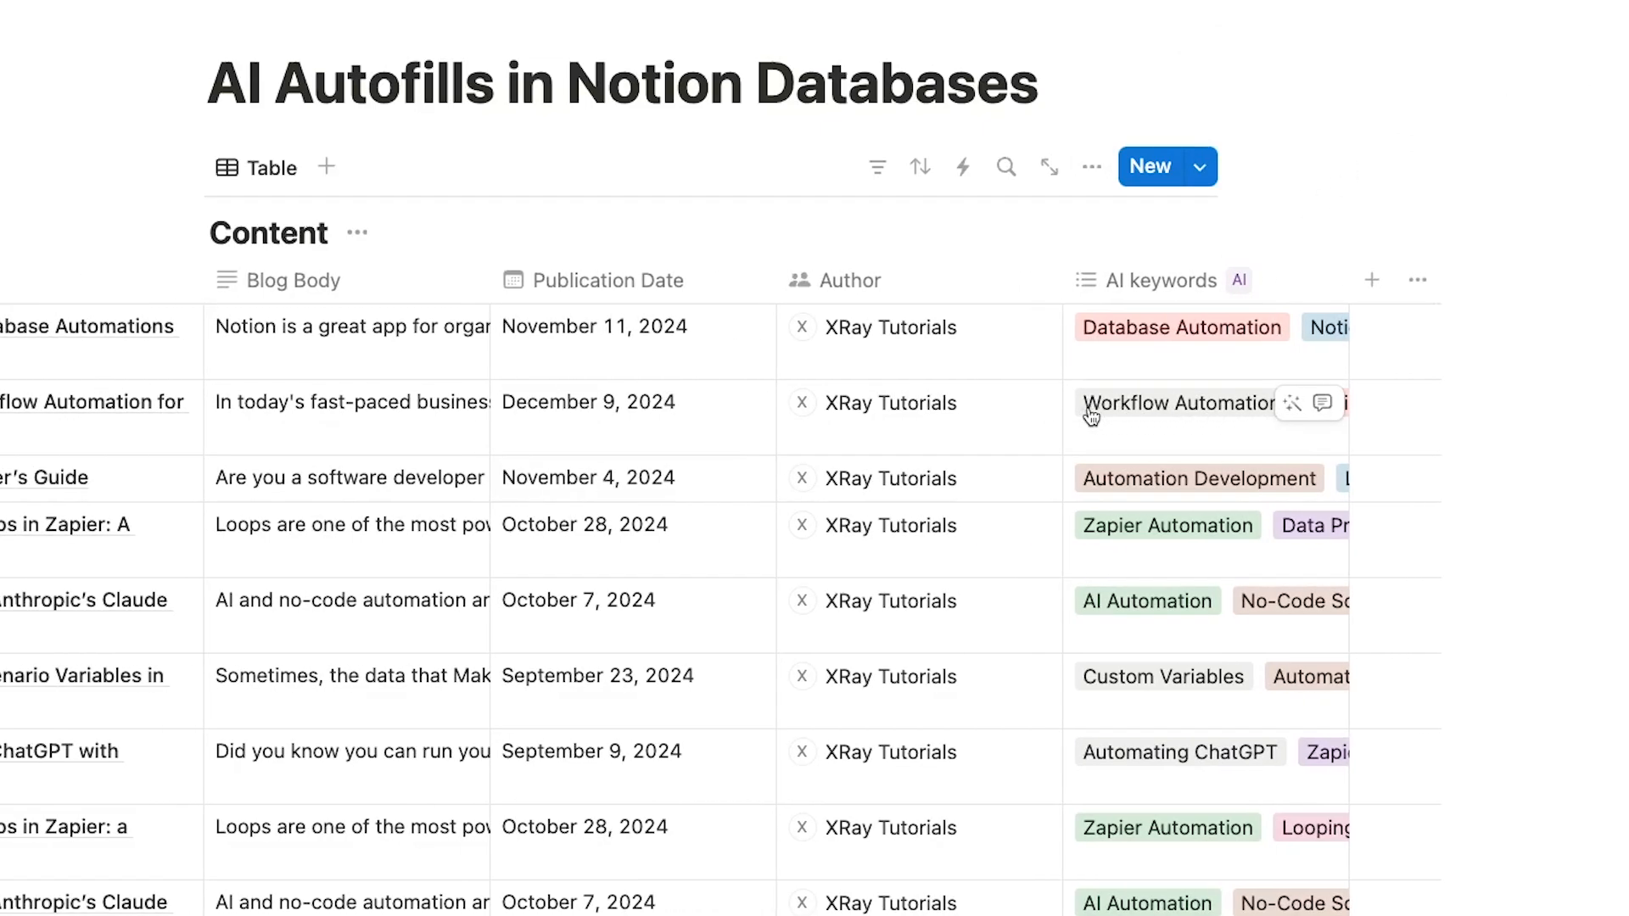
pyautogui.hscroll(-2, 1091, 417)
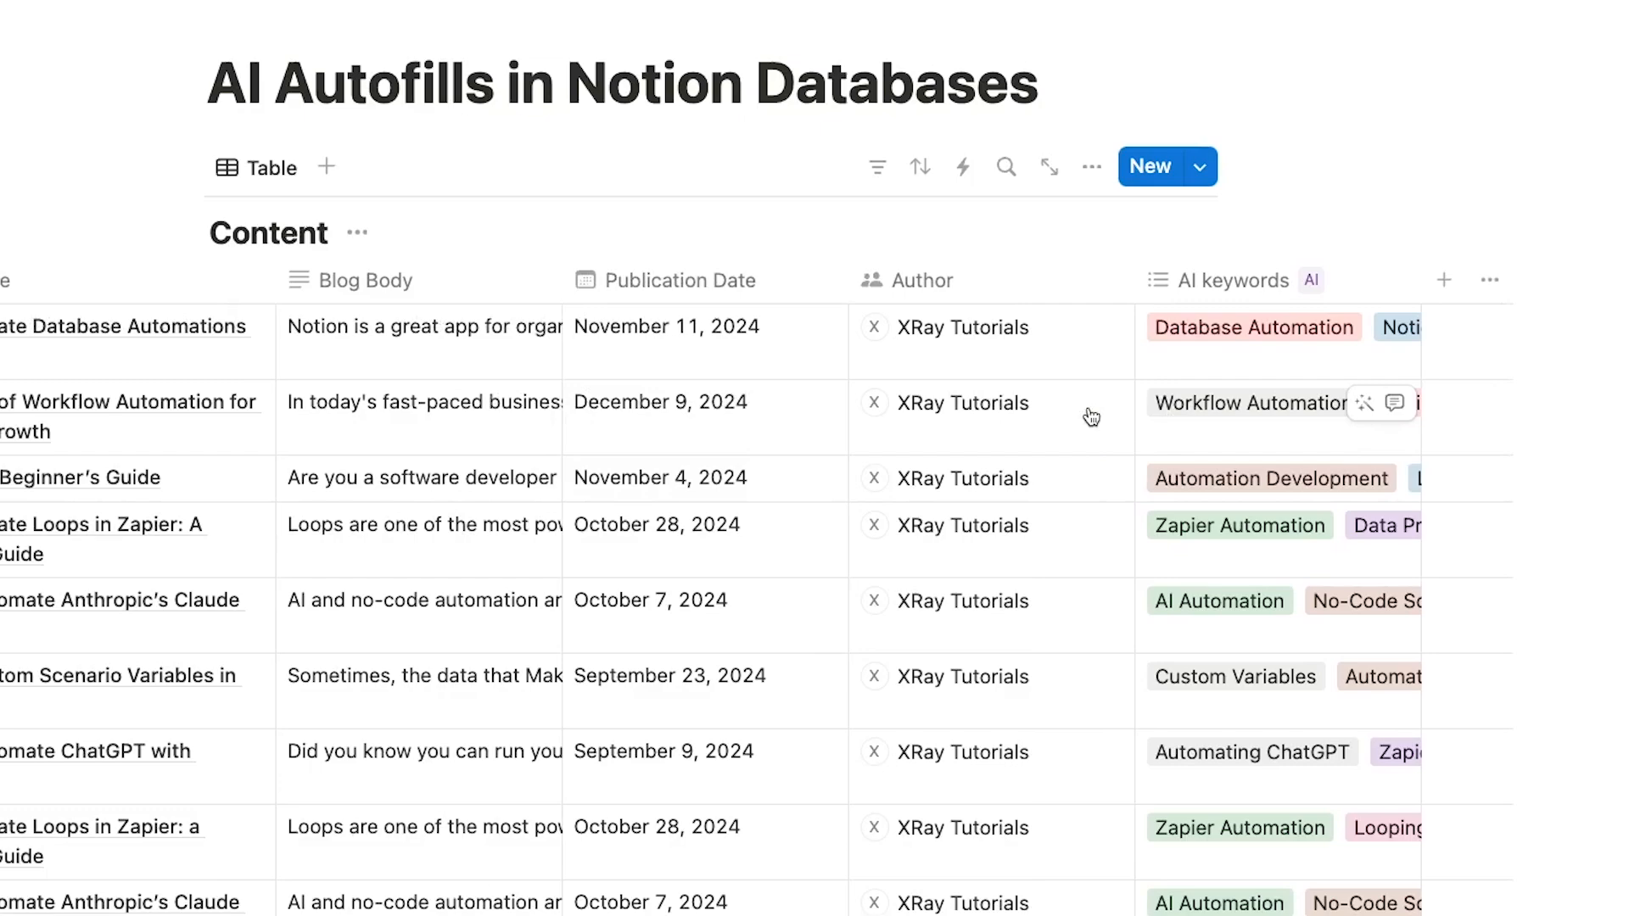
pyautogui.click(1364, 402)
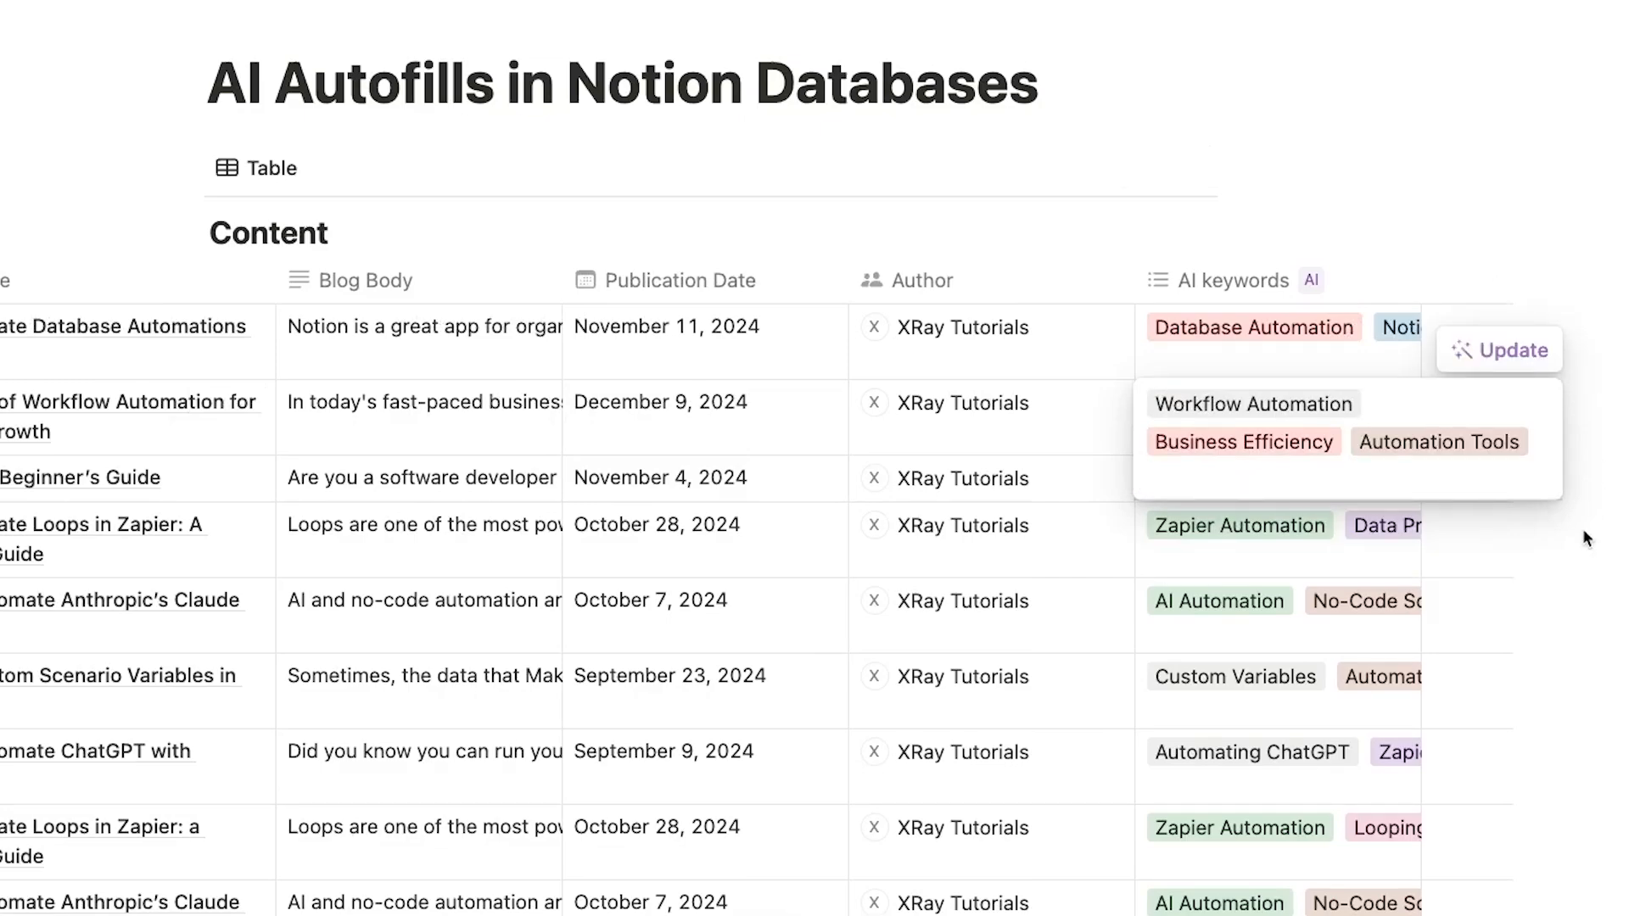
pyautogui.press('Escape')
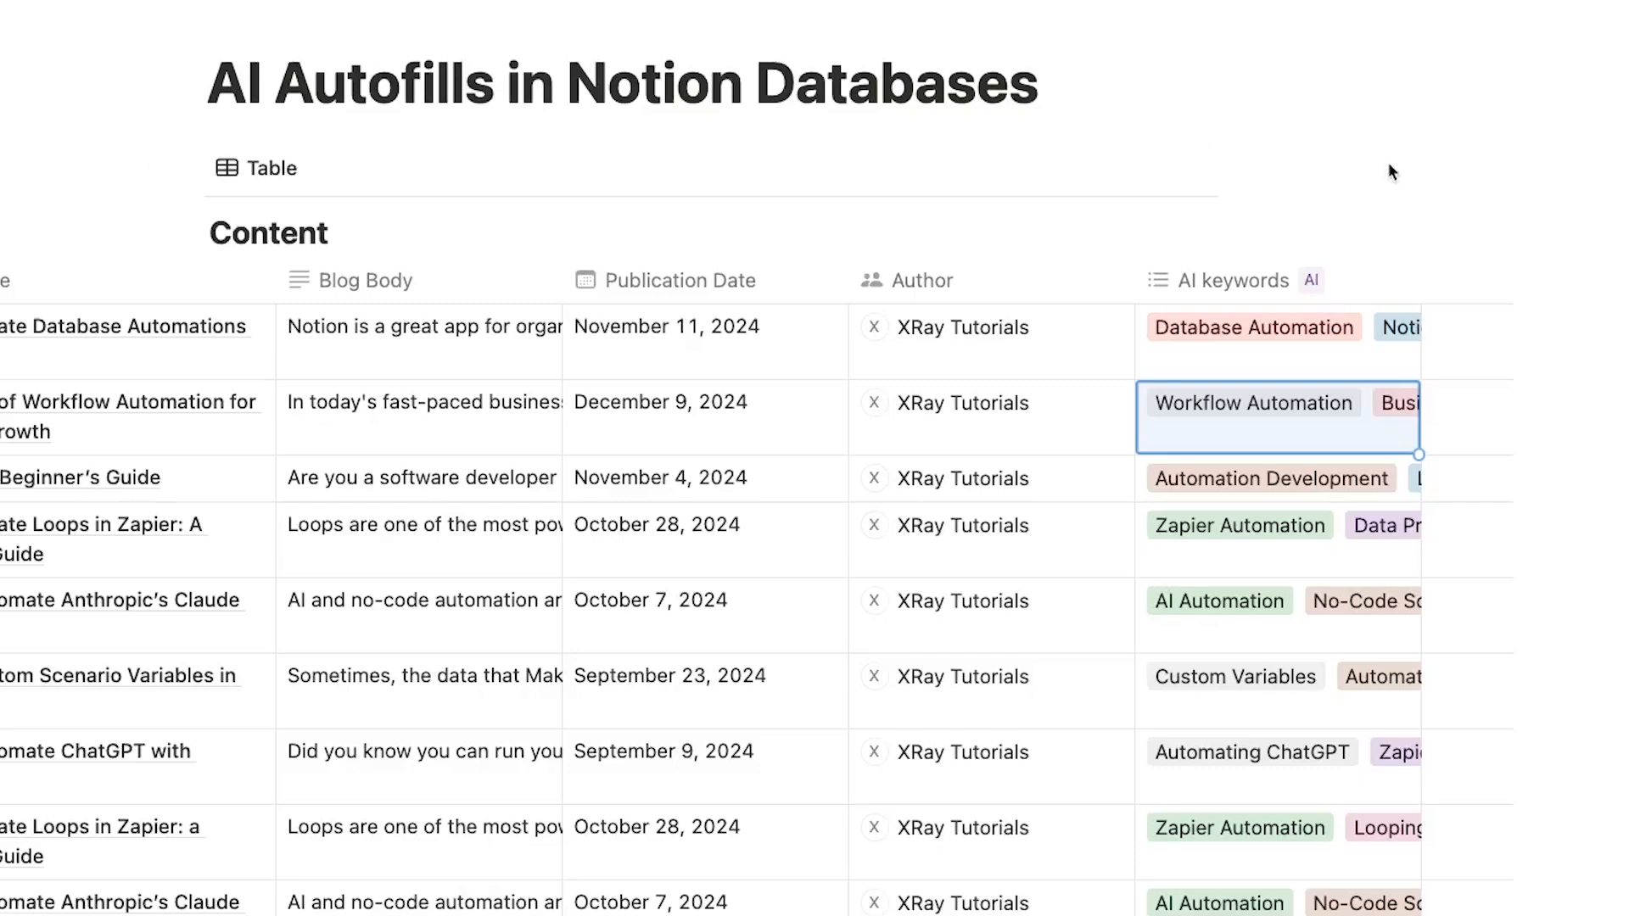
# - Add an AI translation property to the Content database
pyautogui.click(1442, 278)
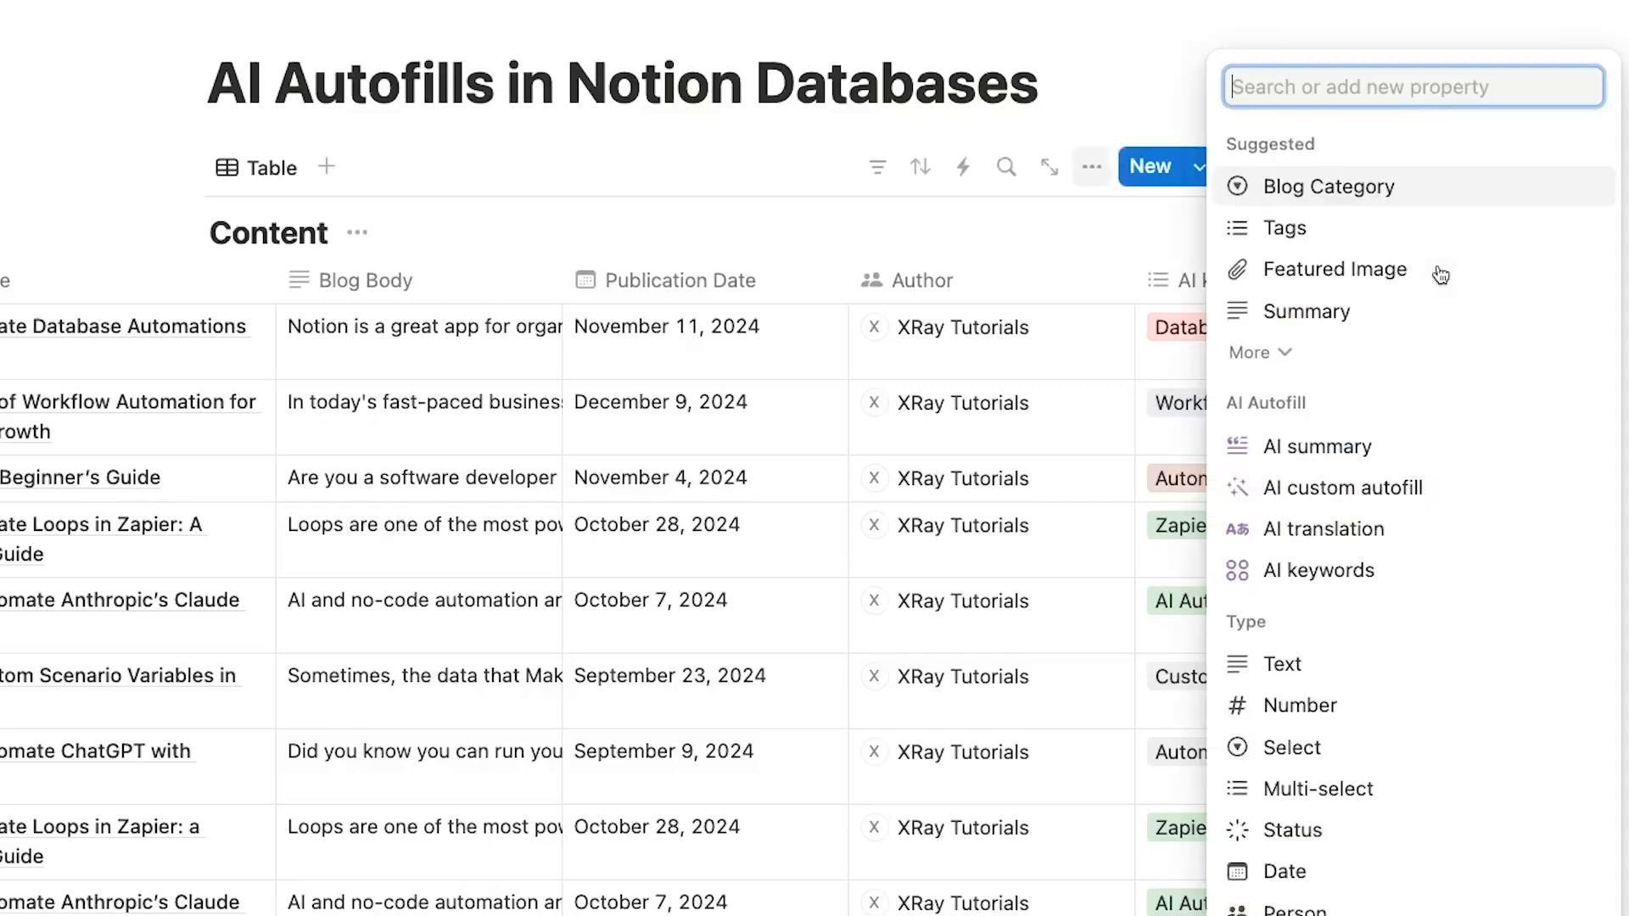
pyautogui.click(1391, 529)
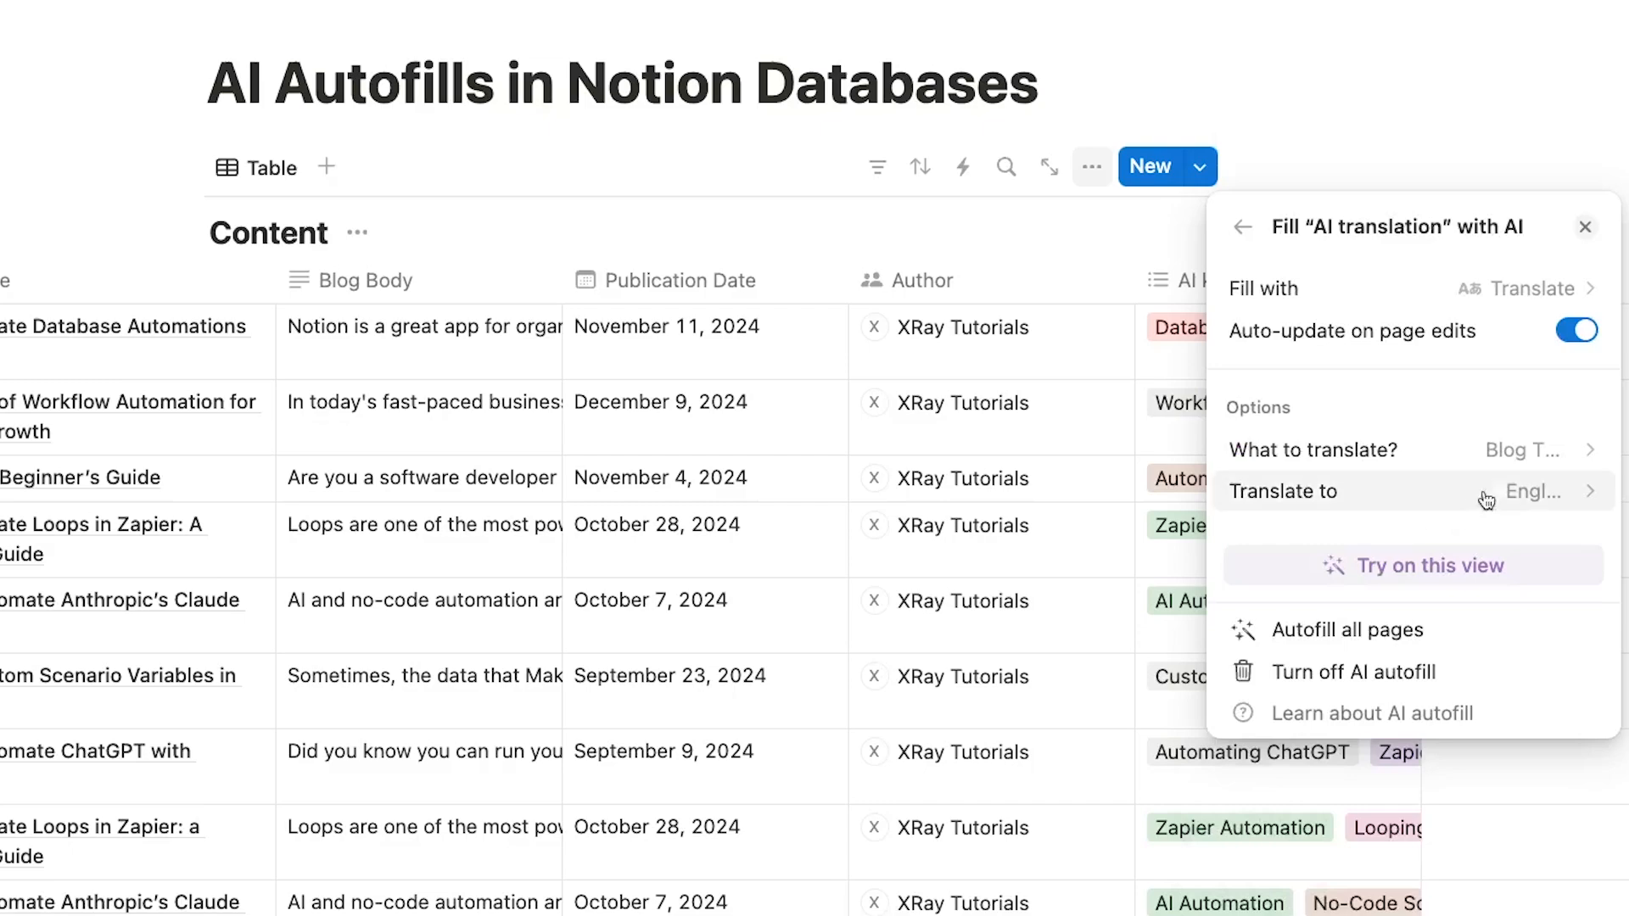
pyautogui.click(1518, 458)
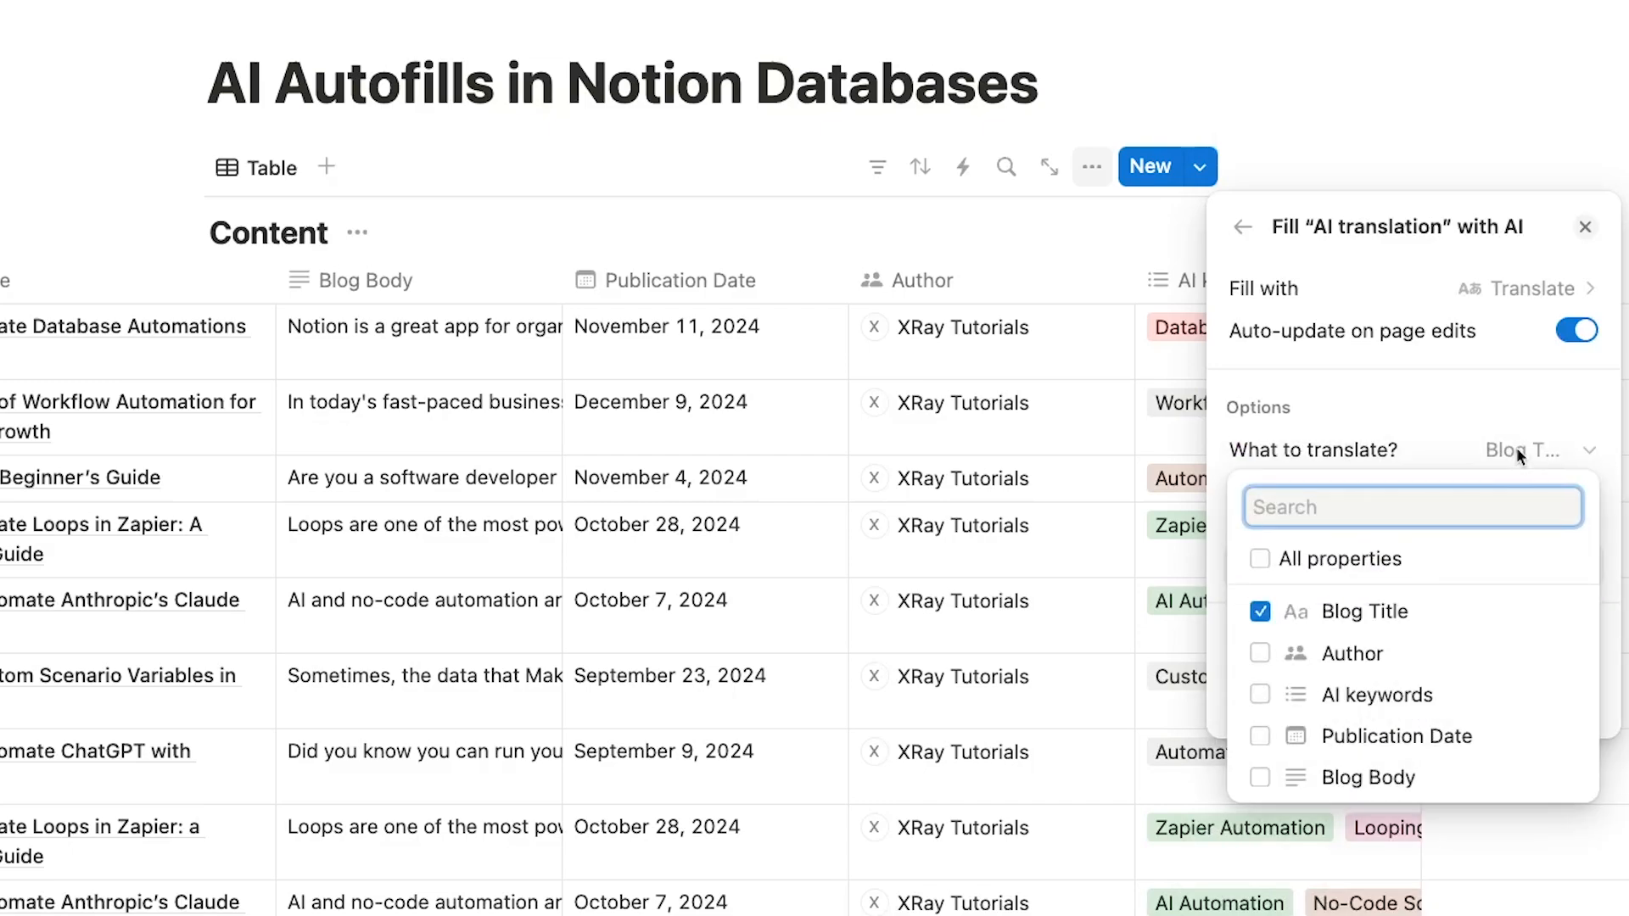
pyautogui.click(1261, 655)
pyautogui.click(1260, 695)
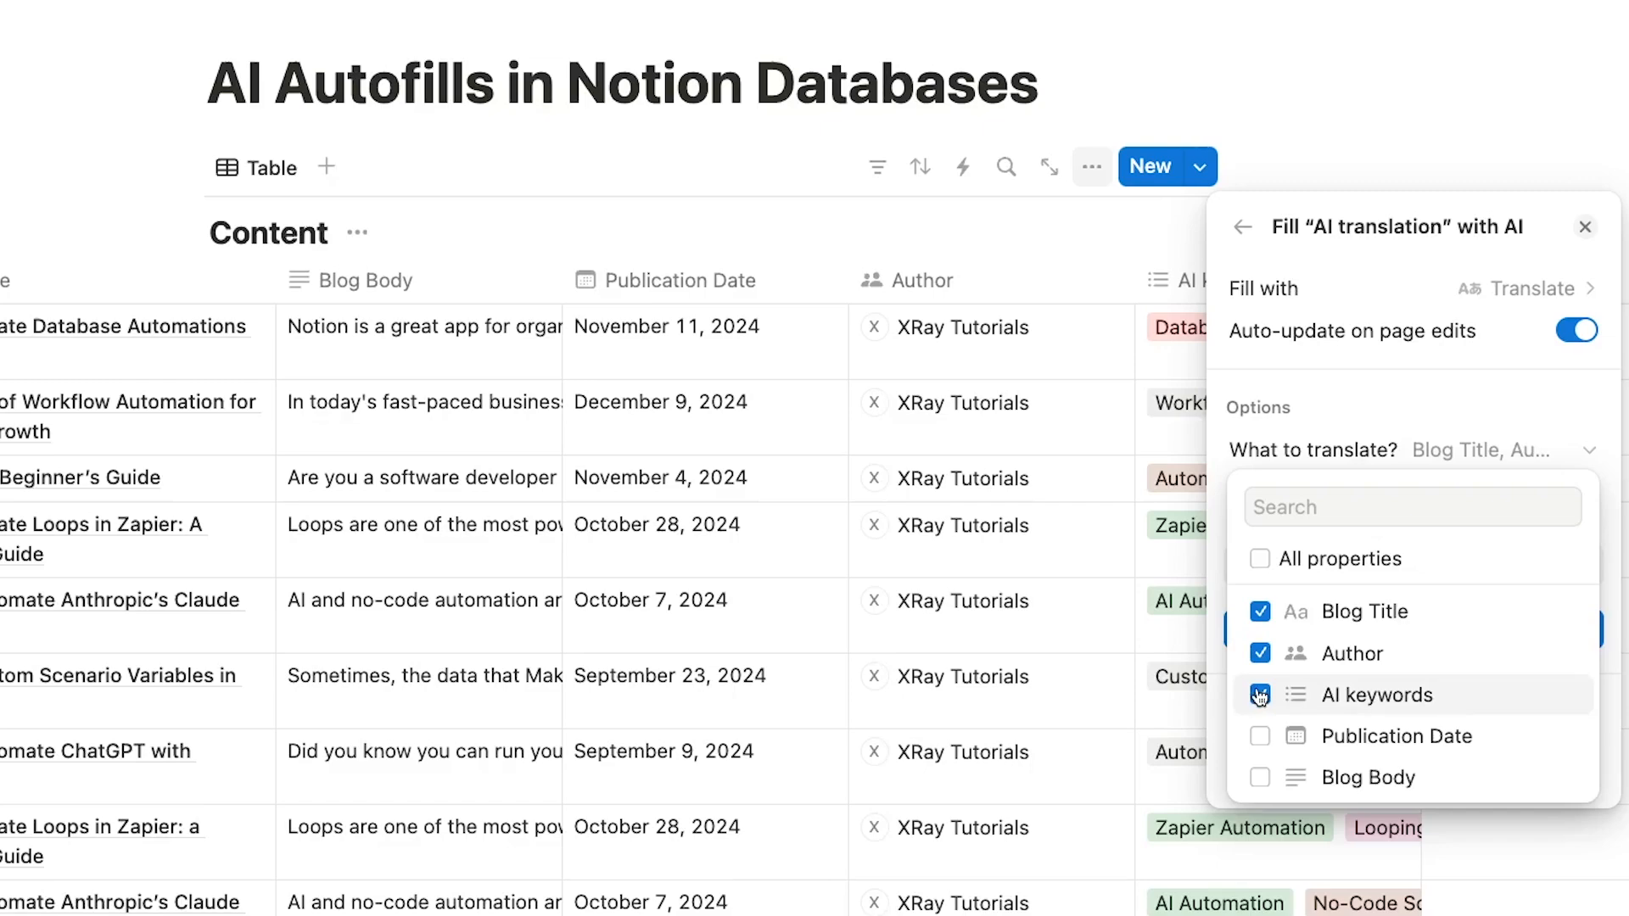
pyautogui.click(1260, 696)
pyautogui.click(1260, 653)
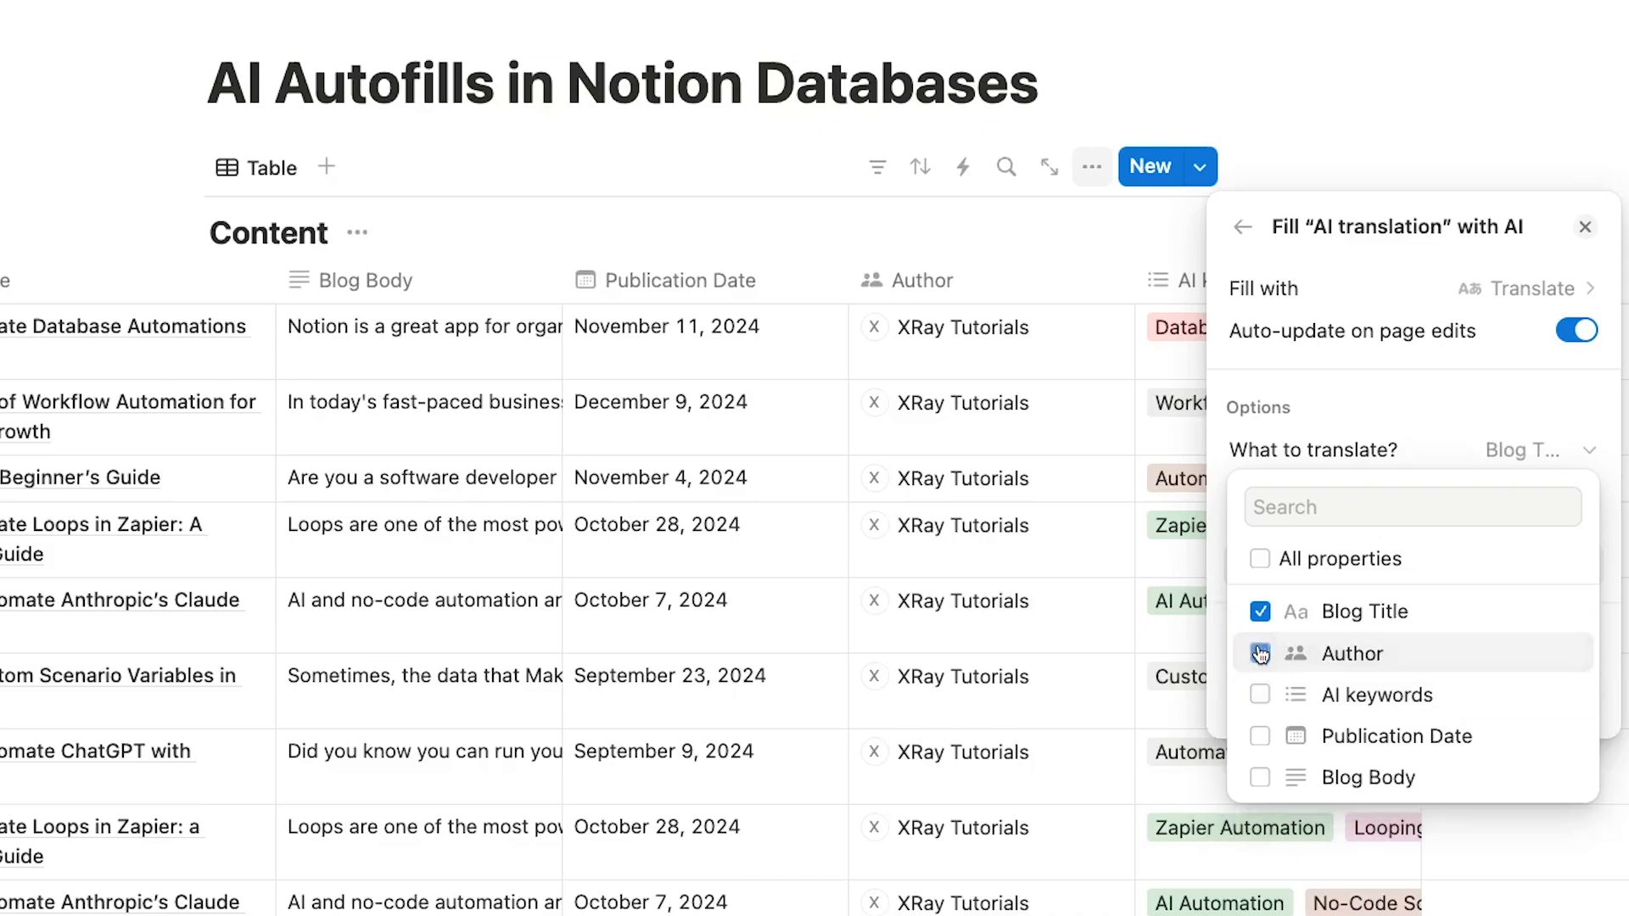
pyautogui.click(1513, 395)
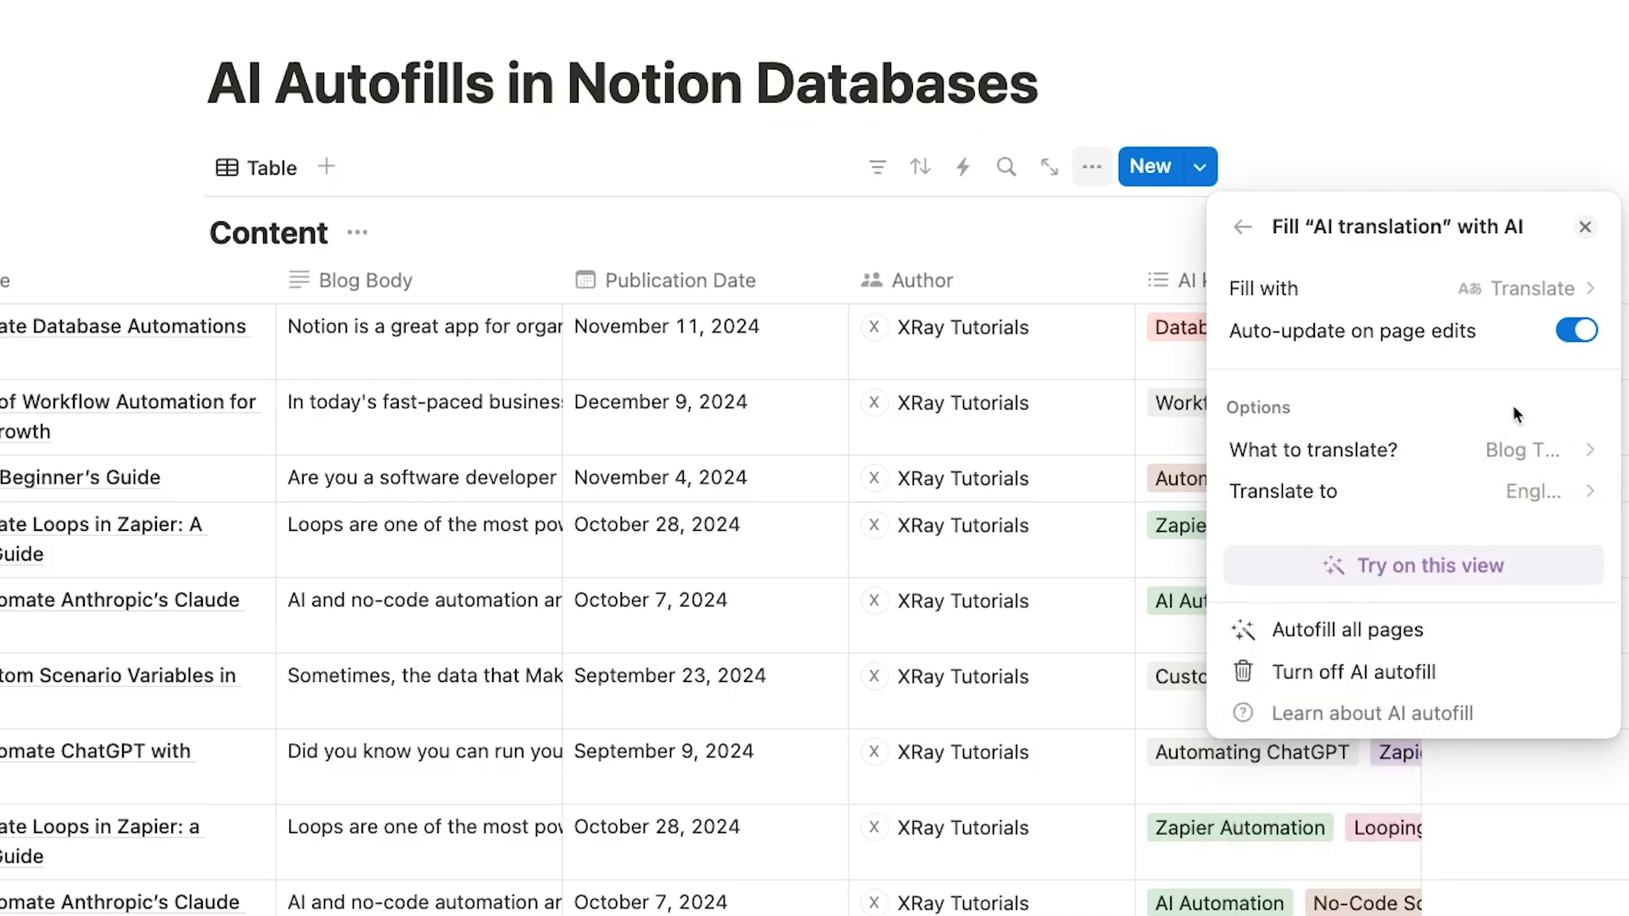
# - Set the AI translation language to Spanish, save it, and autofill the translations for all pages in Content
pyautogui.click(1527, 503)
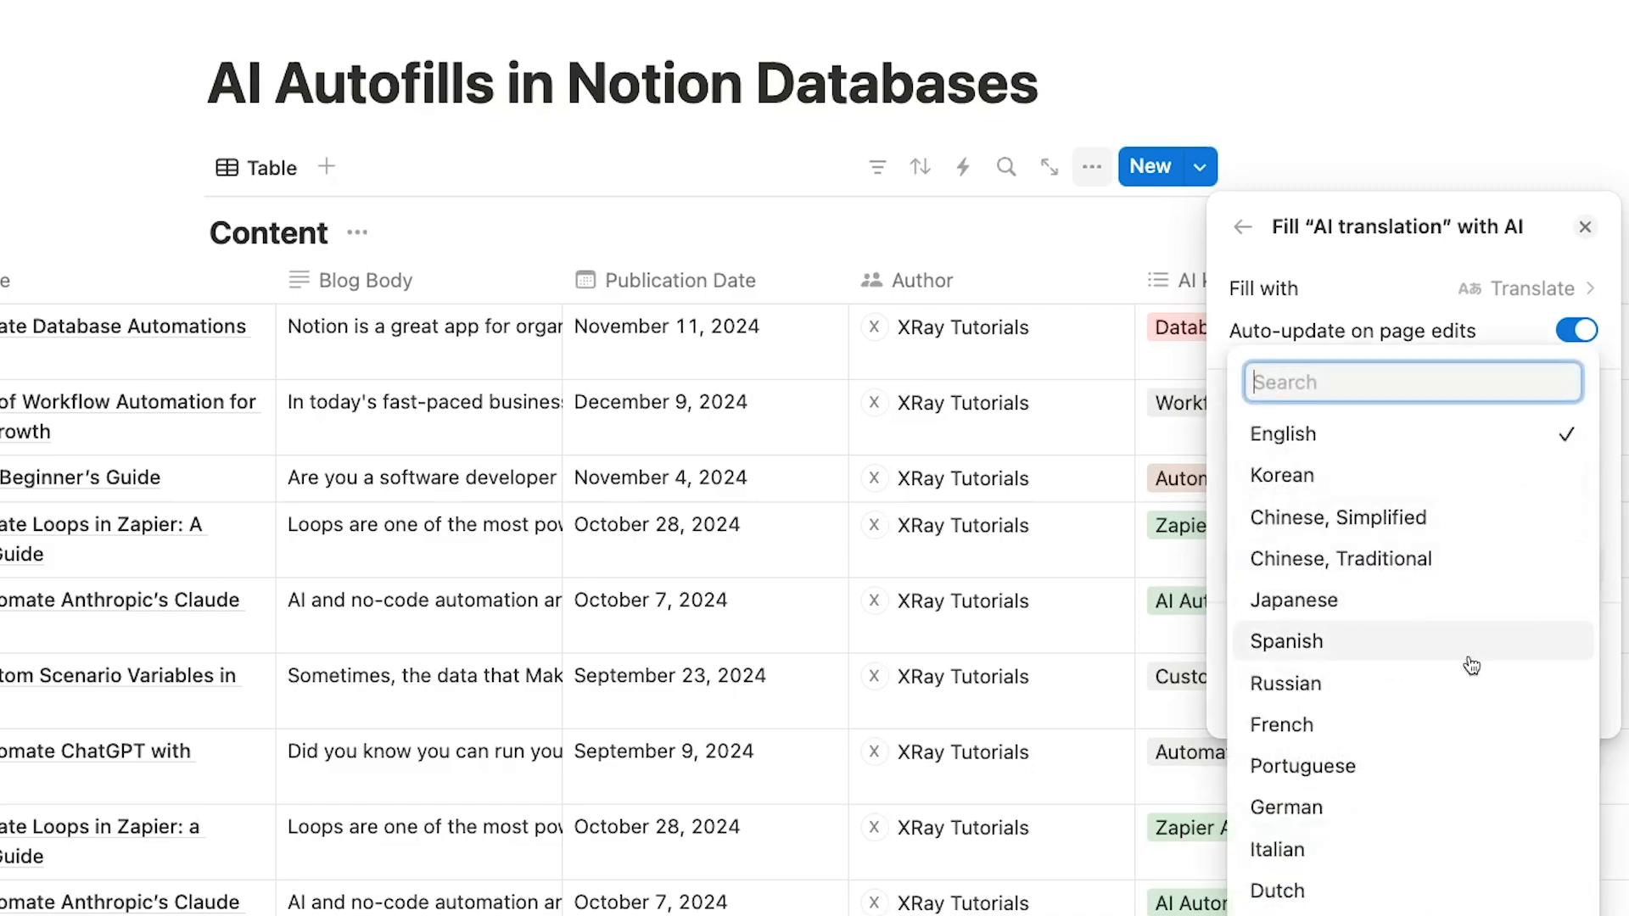
pyautogui.click(1471, 665)
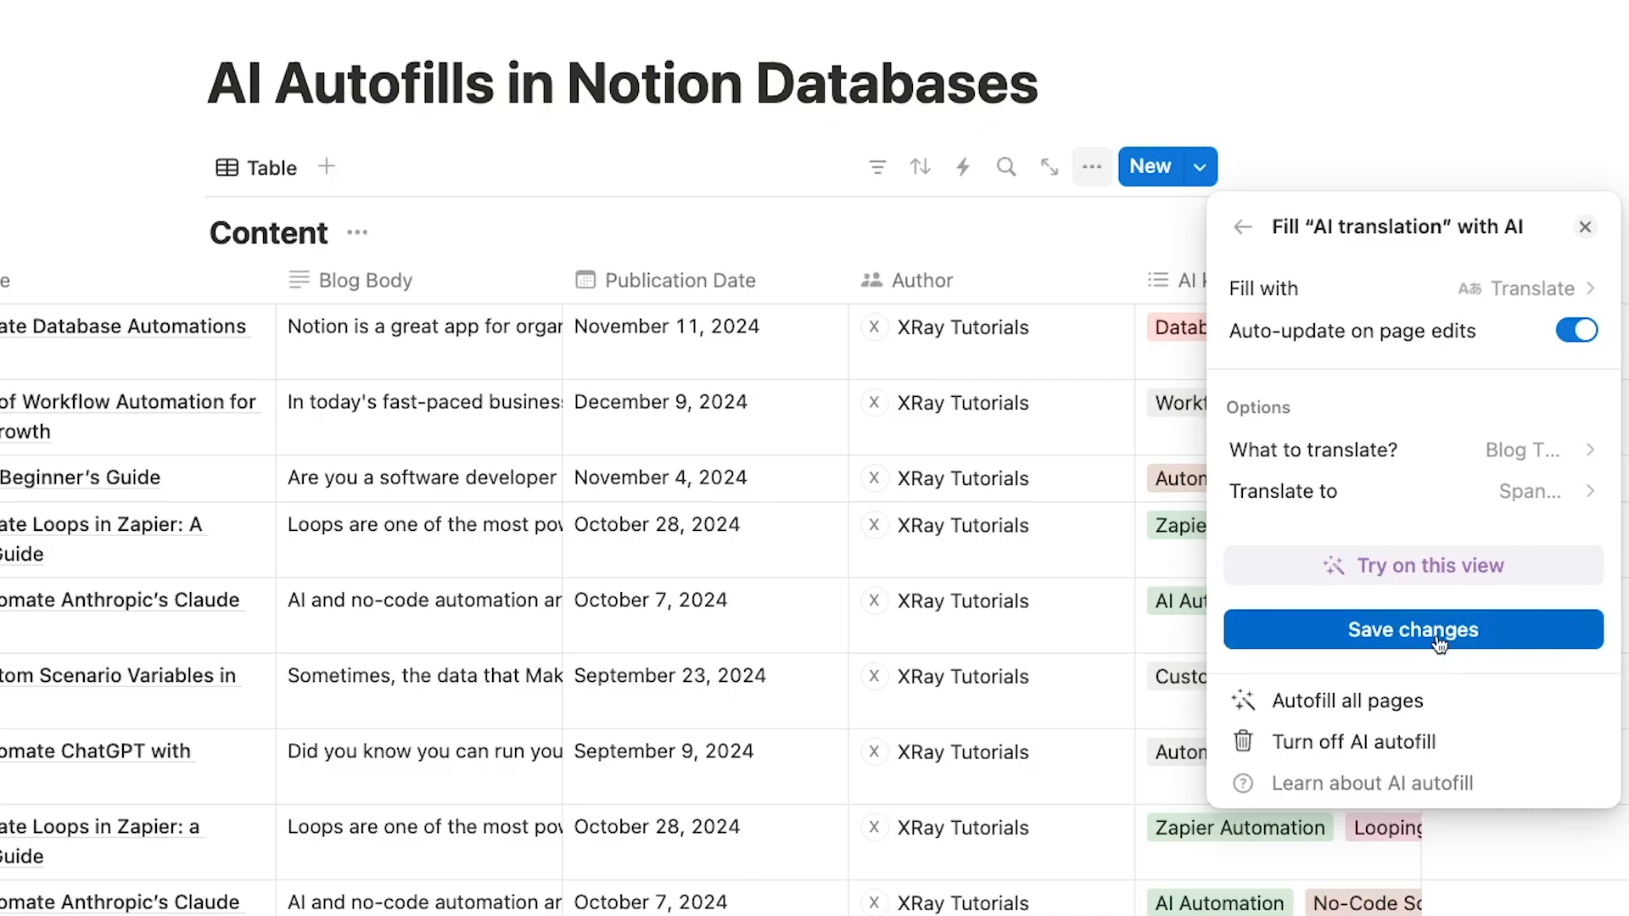
pyautogui.click(1440, 643)
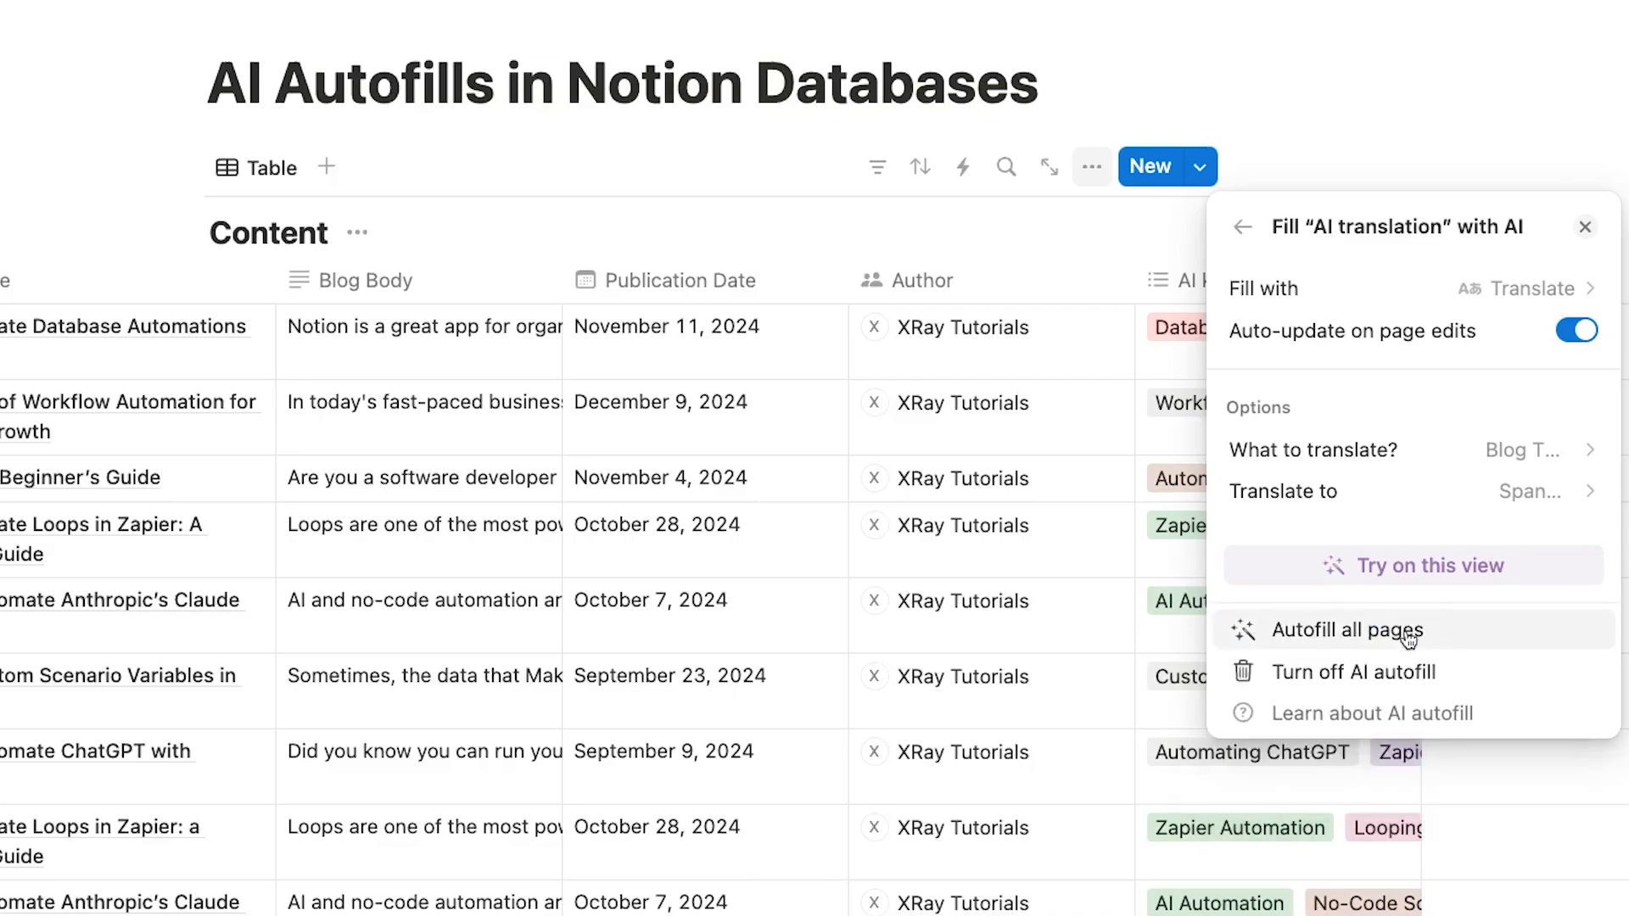
pyautogui.click(1409, 639)
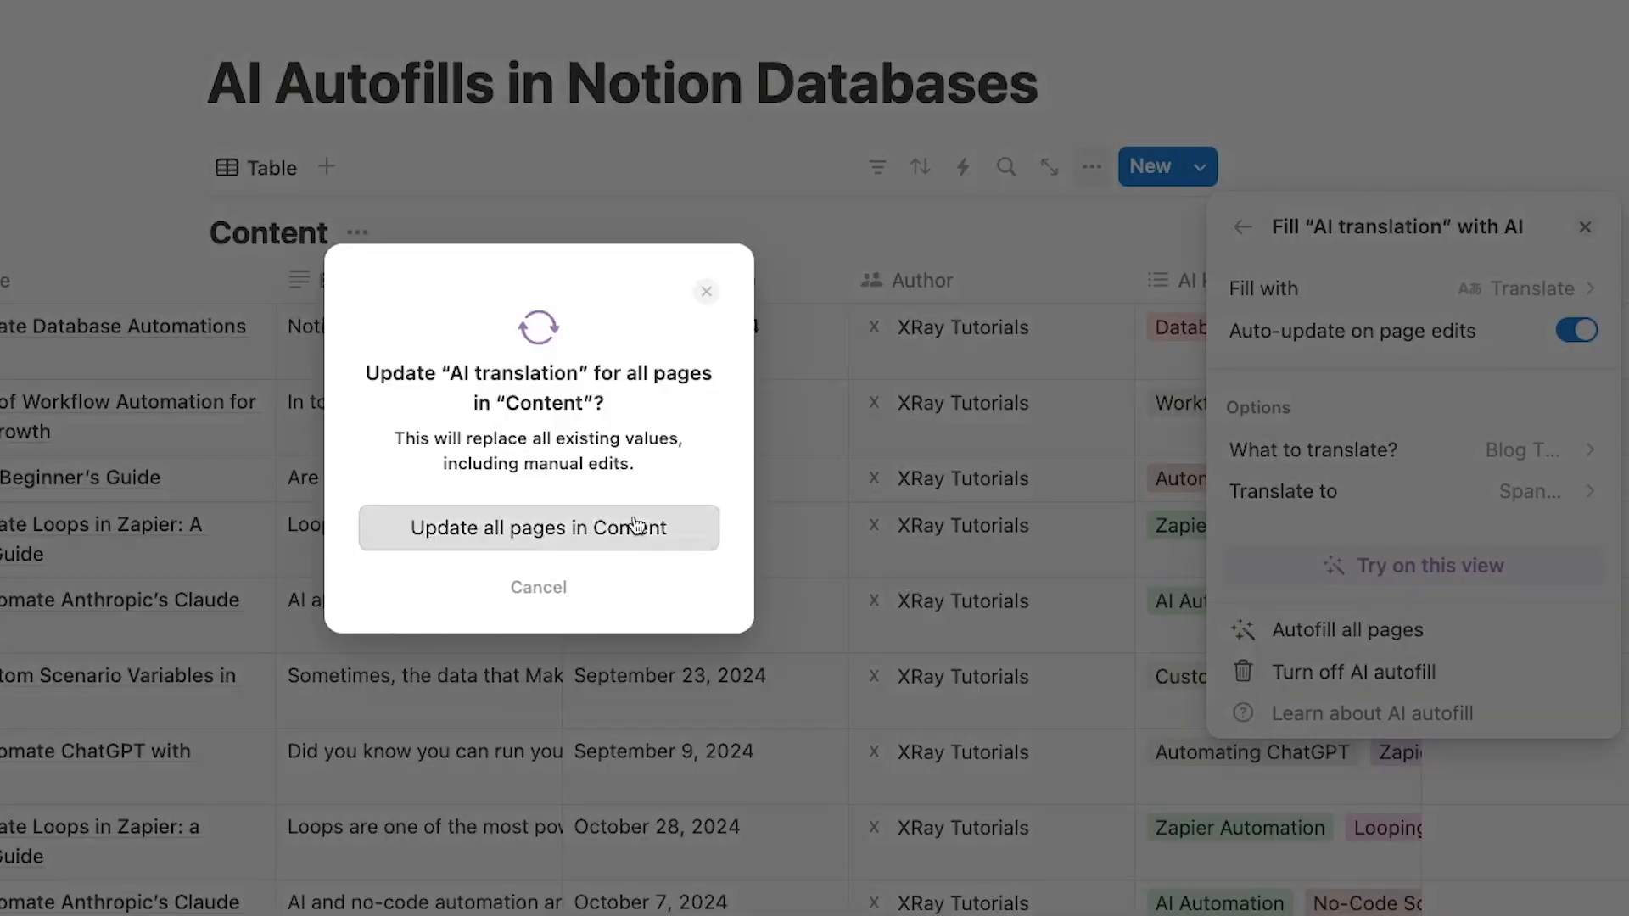
pyautogui.click(702, 531)
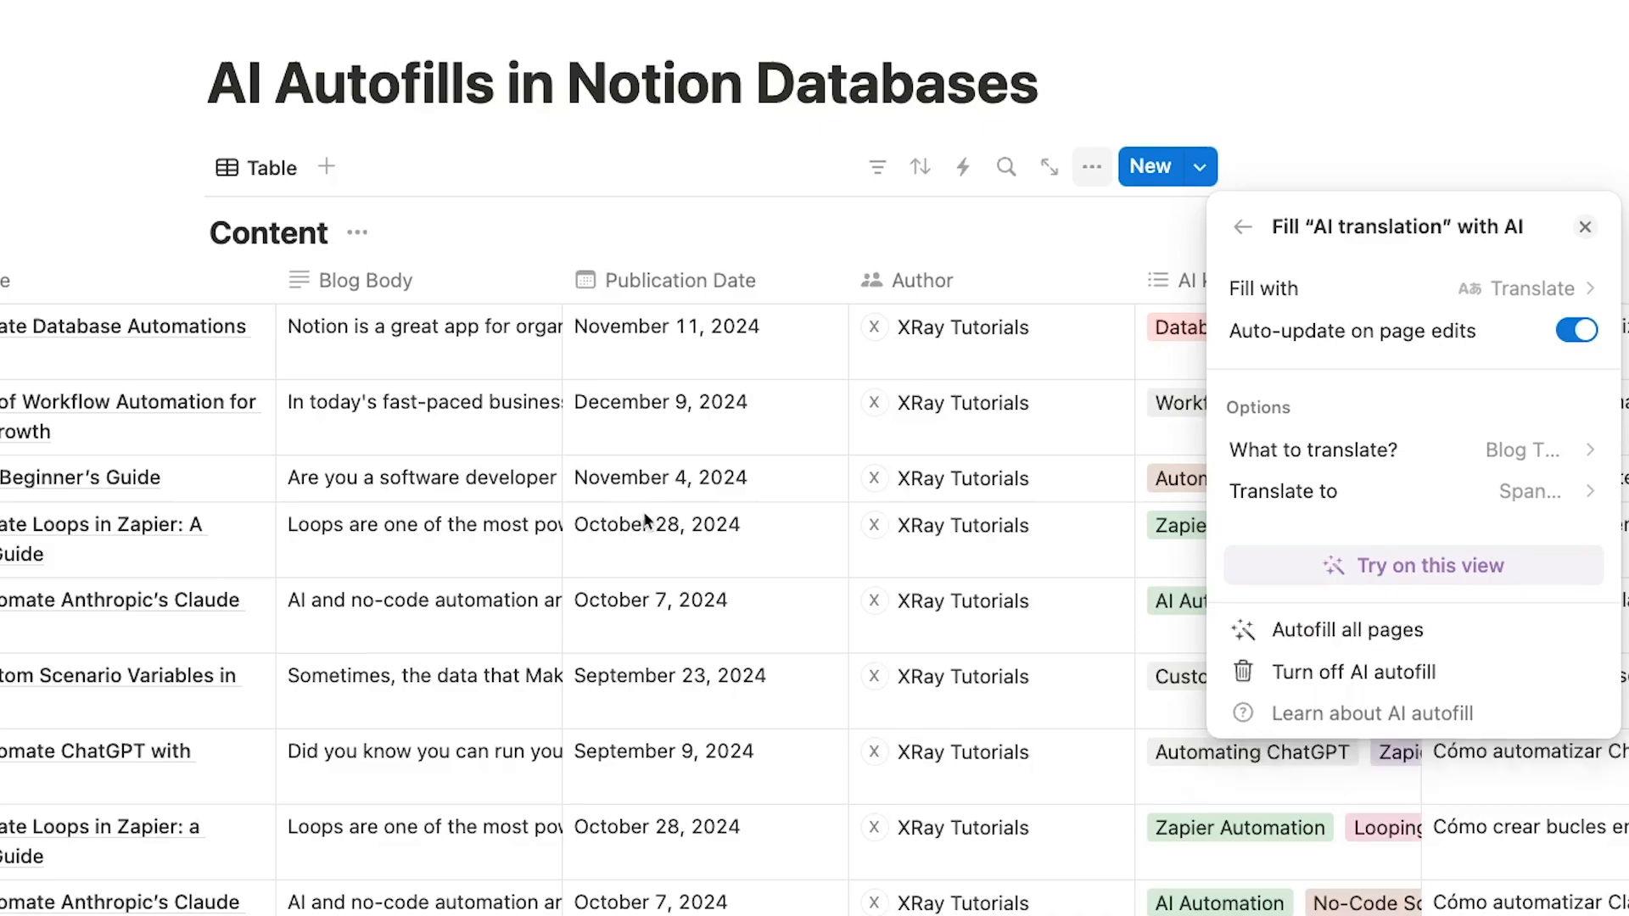
pyautogui.click(1404, 167)
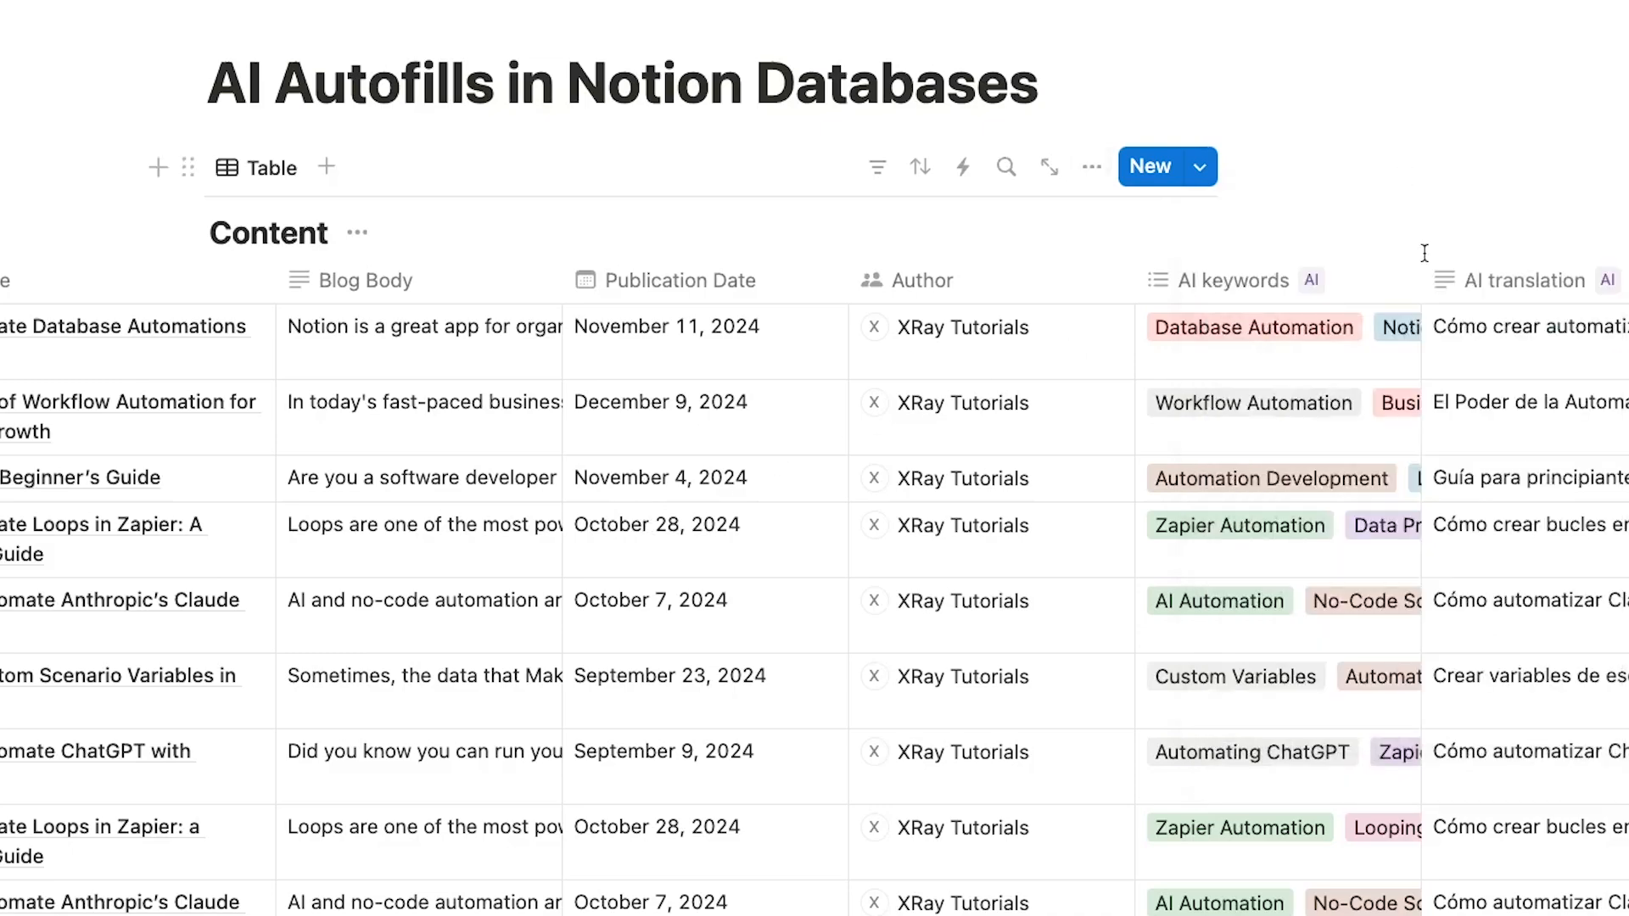
pyautogui.hscroll(3, 1586, 399)
pyautogui.click(1349, 403)
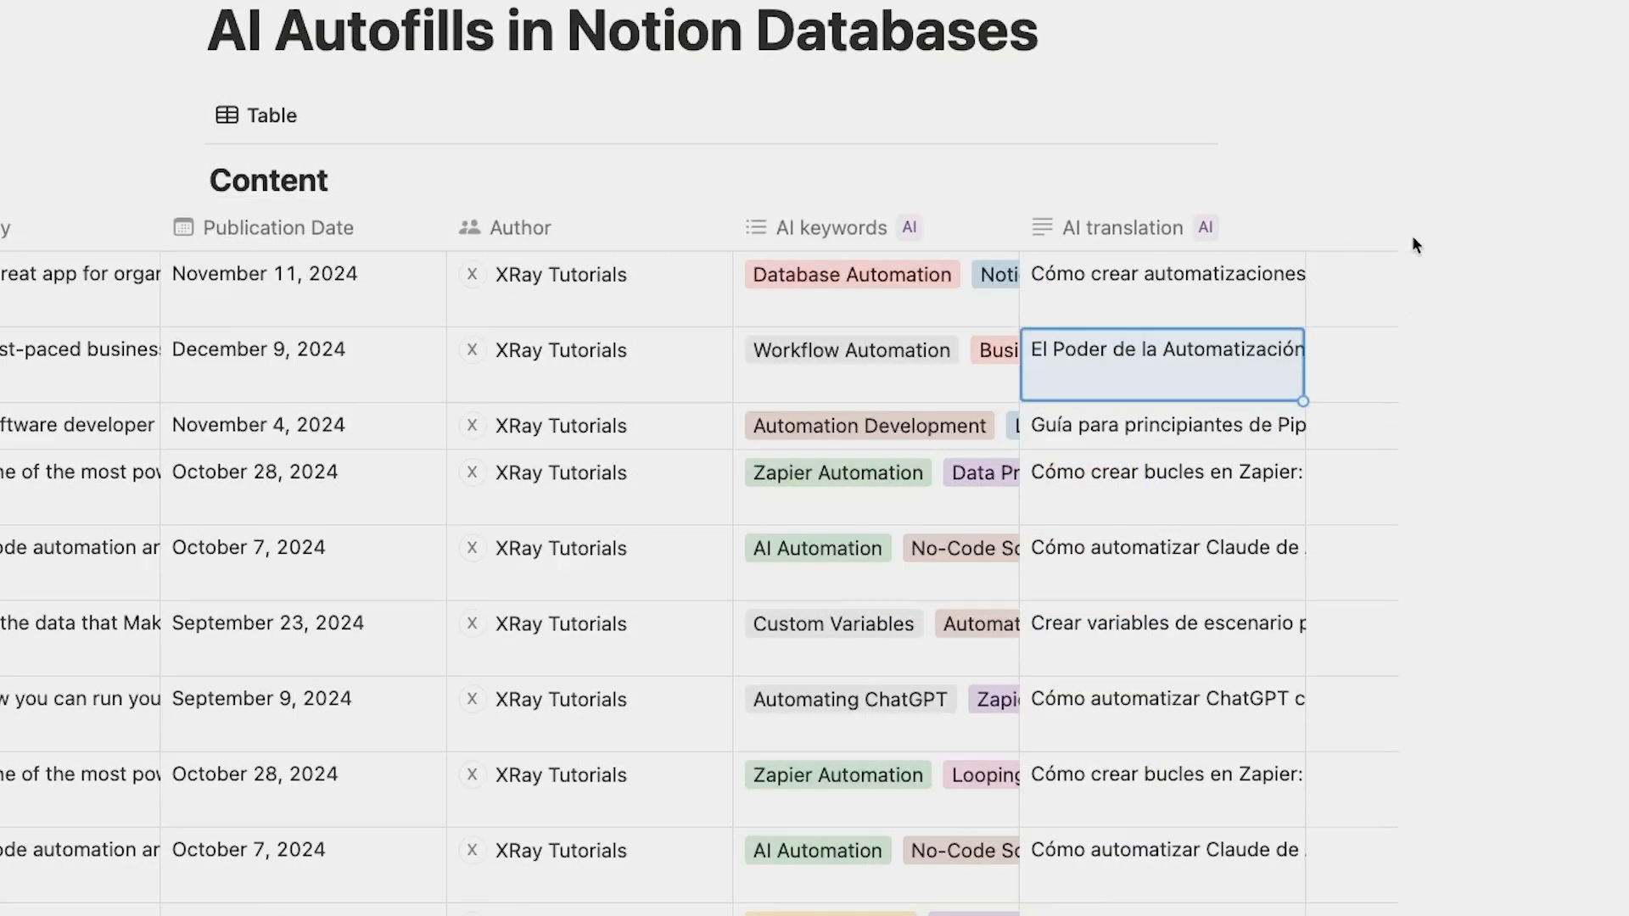
# - Add an AI summary property to the Content database and try the autofill on the current view
pyautogui.click(1328, 229)
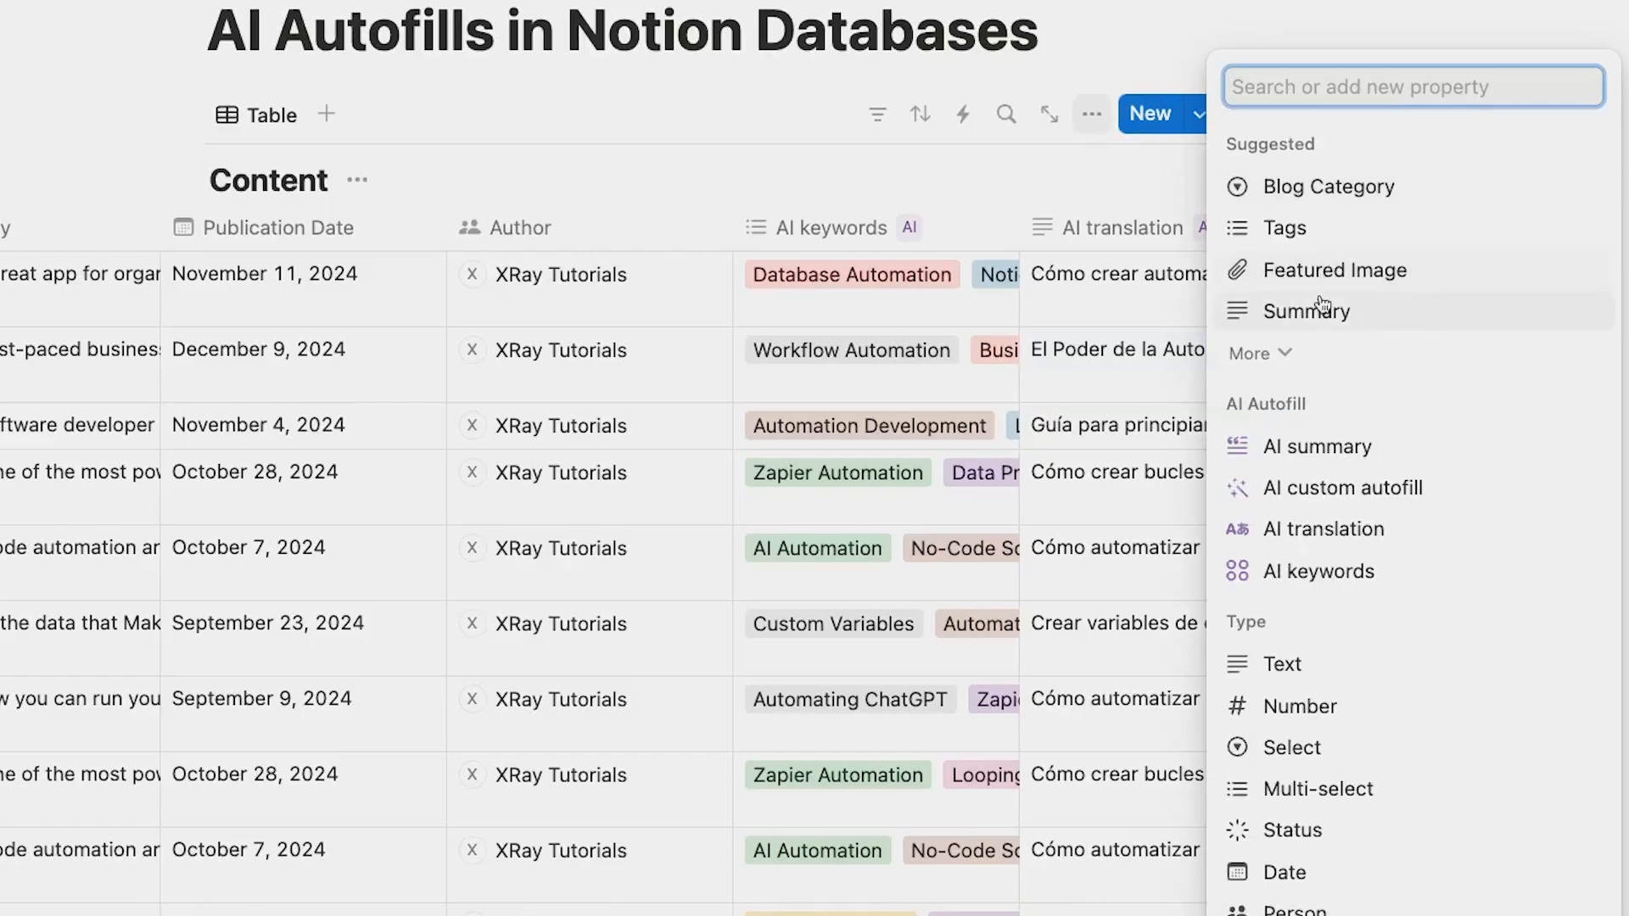
pyautogui.click(1329, 446)
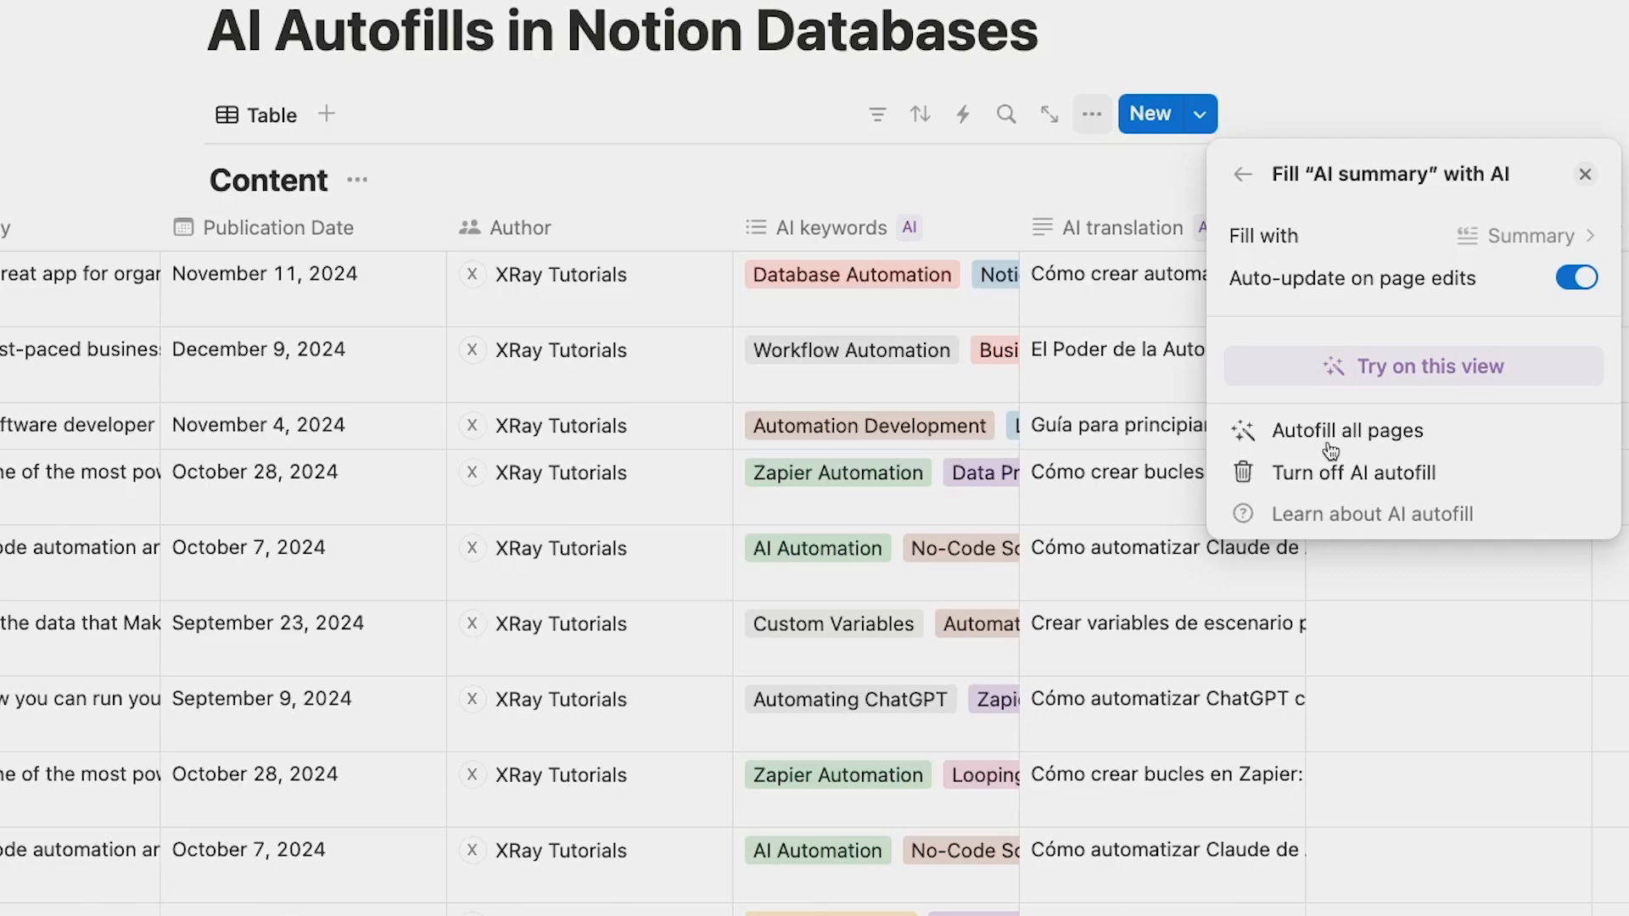
pyautogui.click(1374, 376)
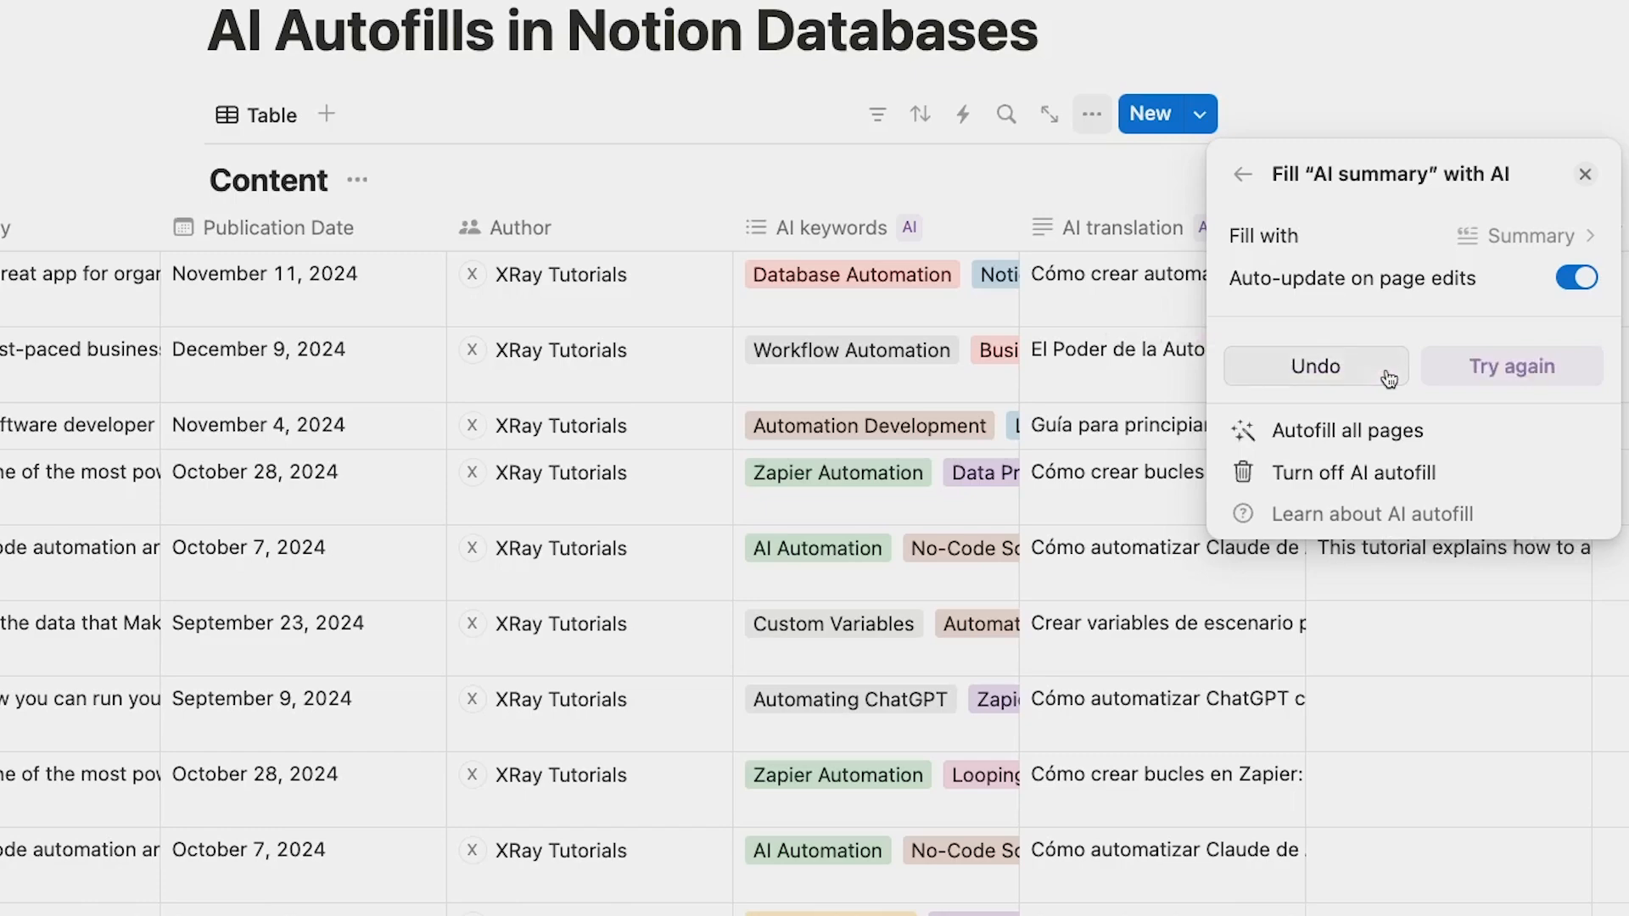
pyautogui.click(1586, 174)
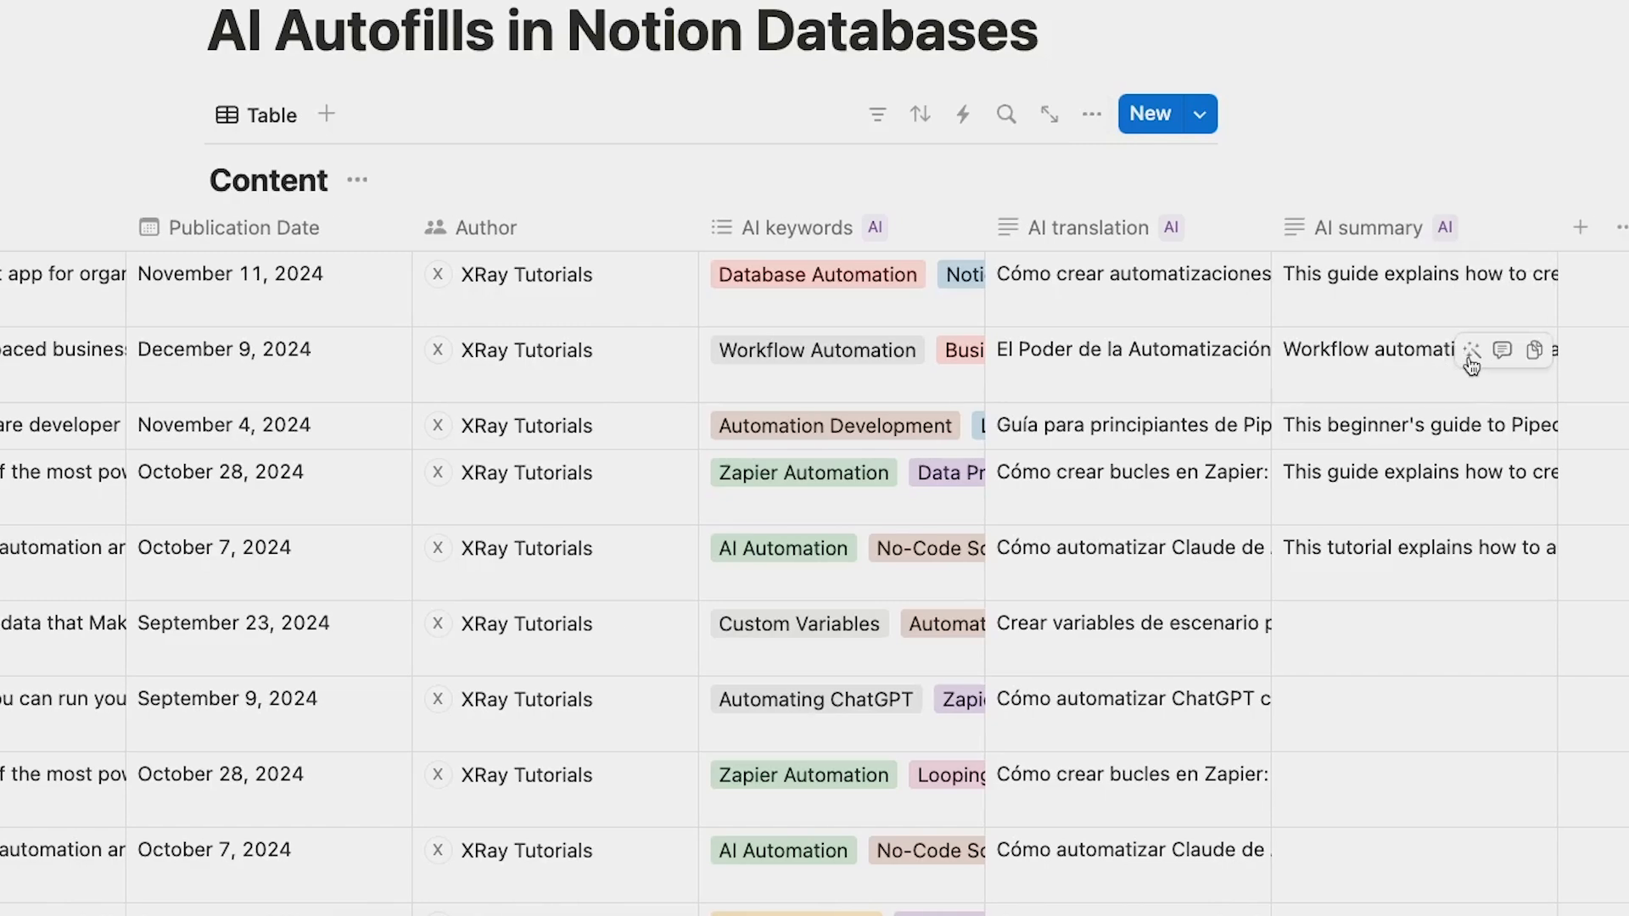
# - Read the generated AI summaries of the first two blogs in the table
pyautogui.hscroll(2, 1472, 365)
pyautogui.hscroll(3, 1472, 365)
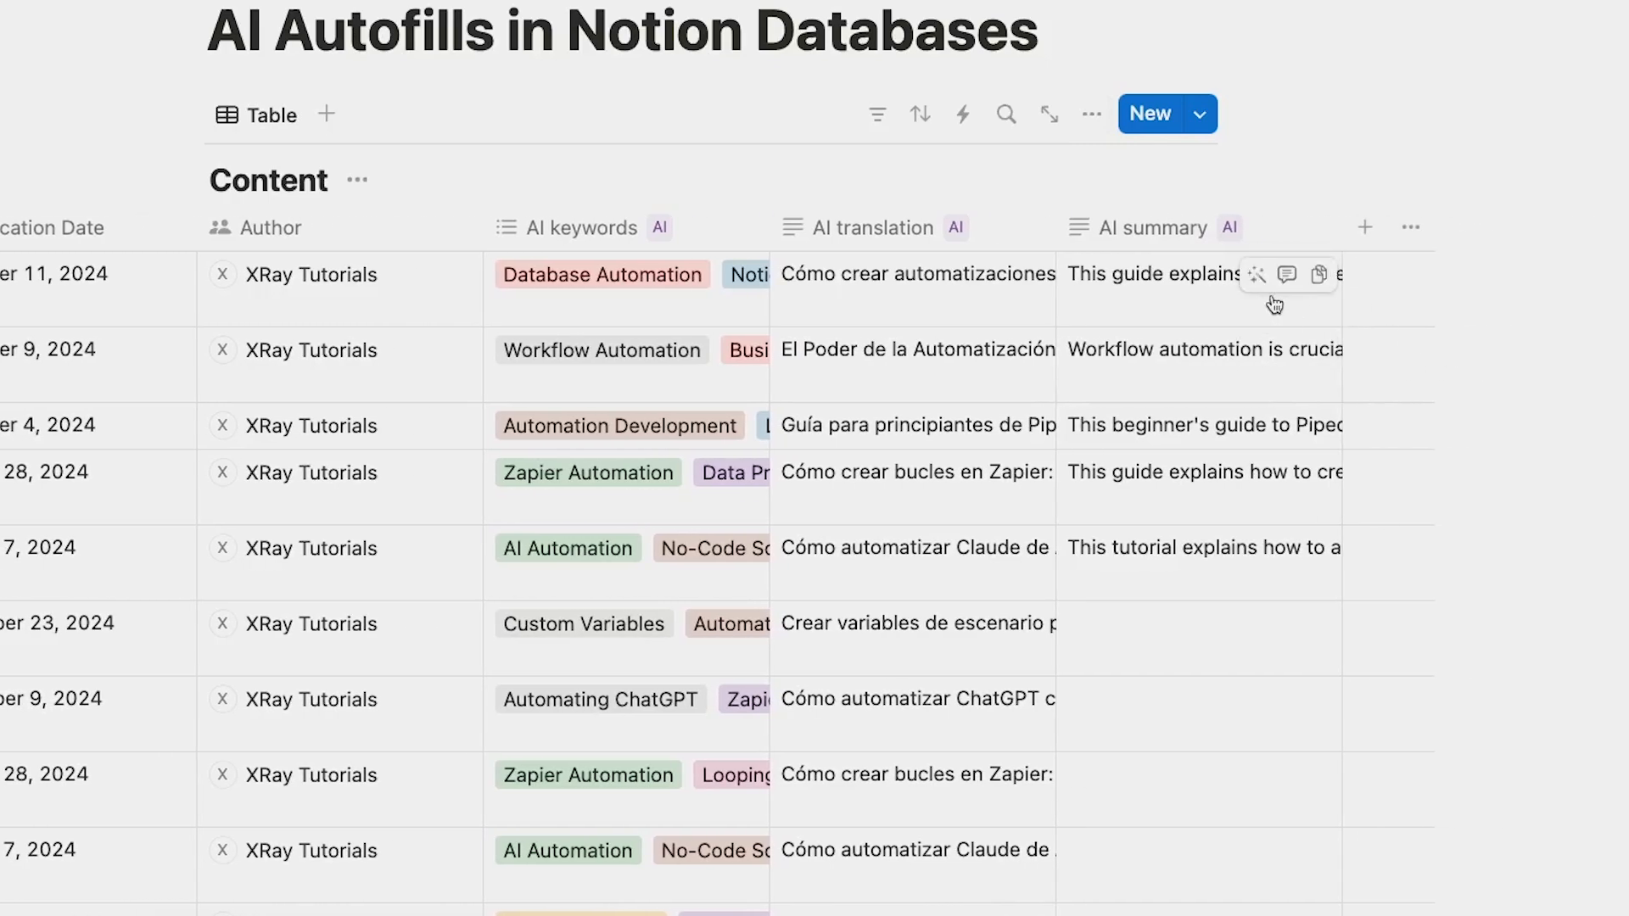
pyautogui.click(1168, 300)
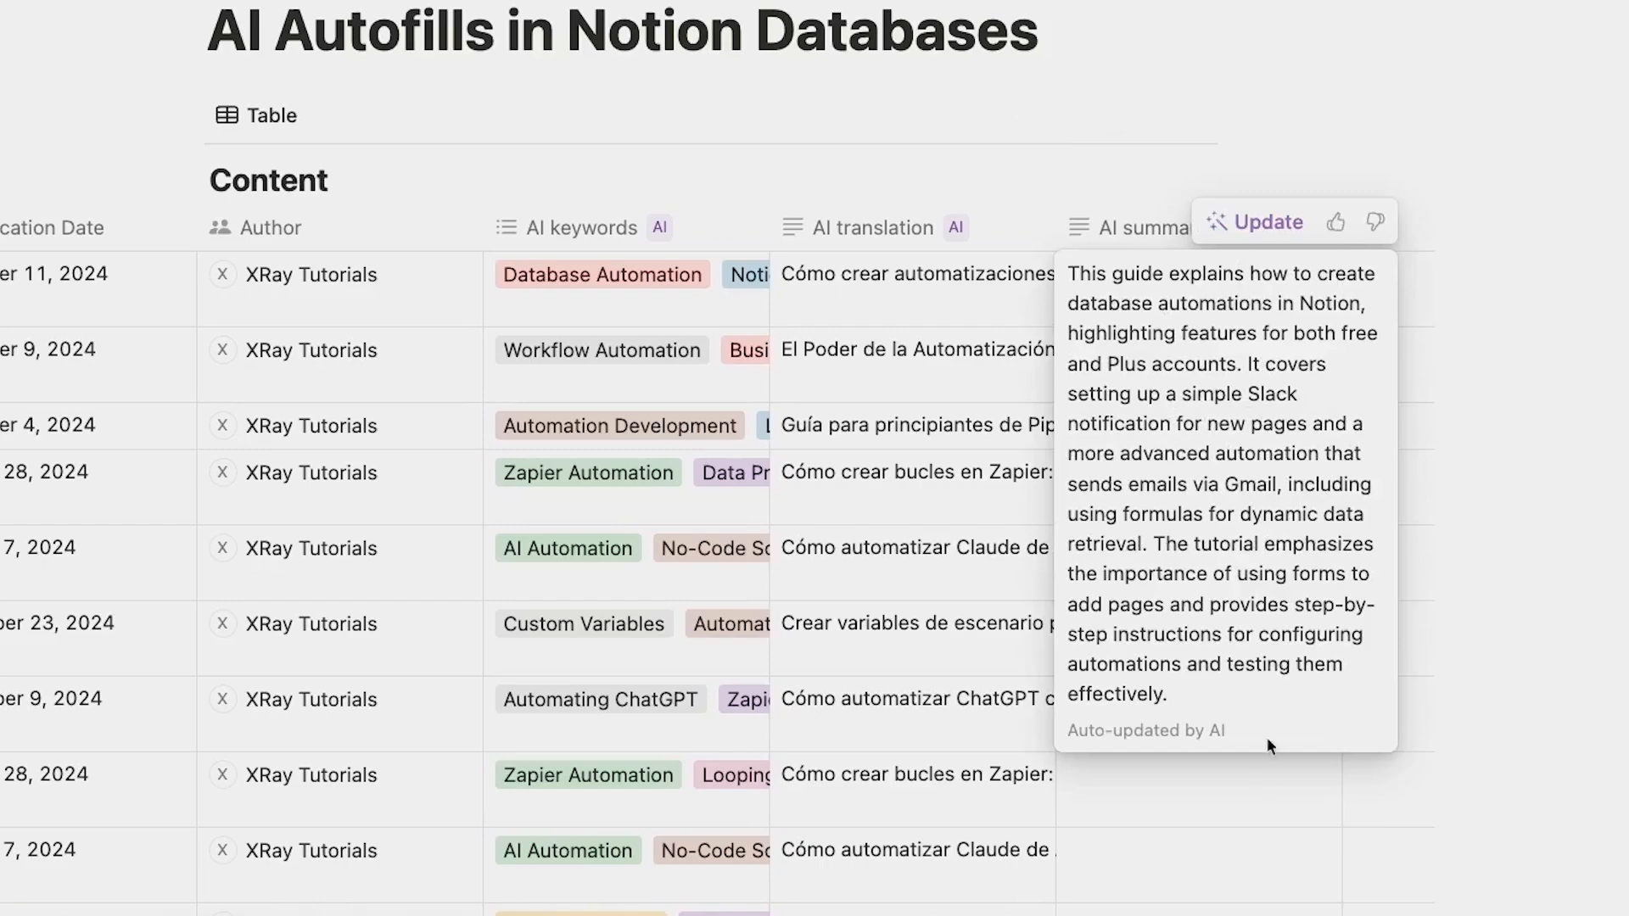
pyautogui.press('Escape')
pyautogui.click(1186, 365)
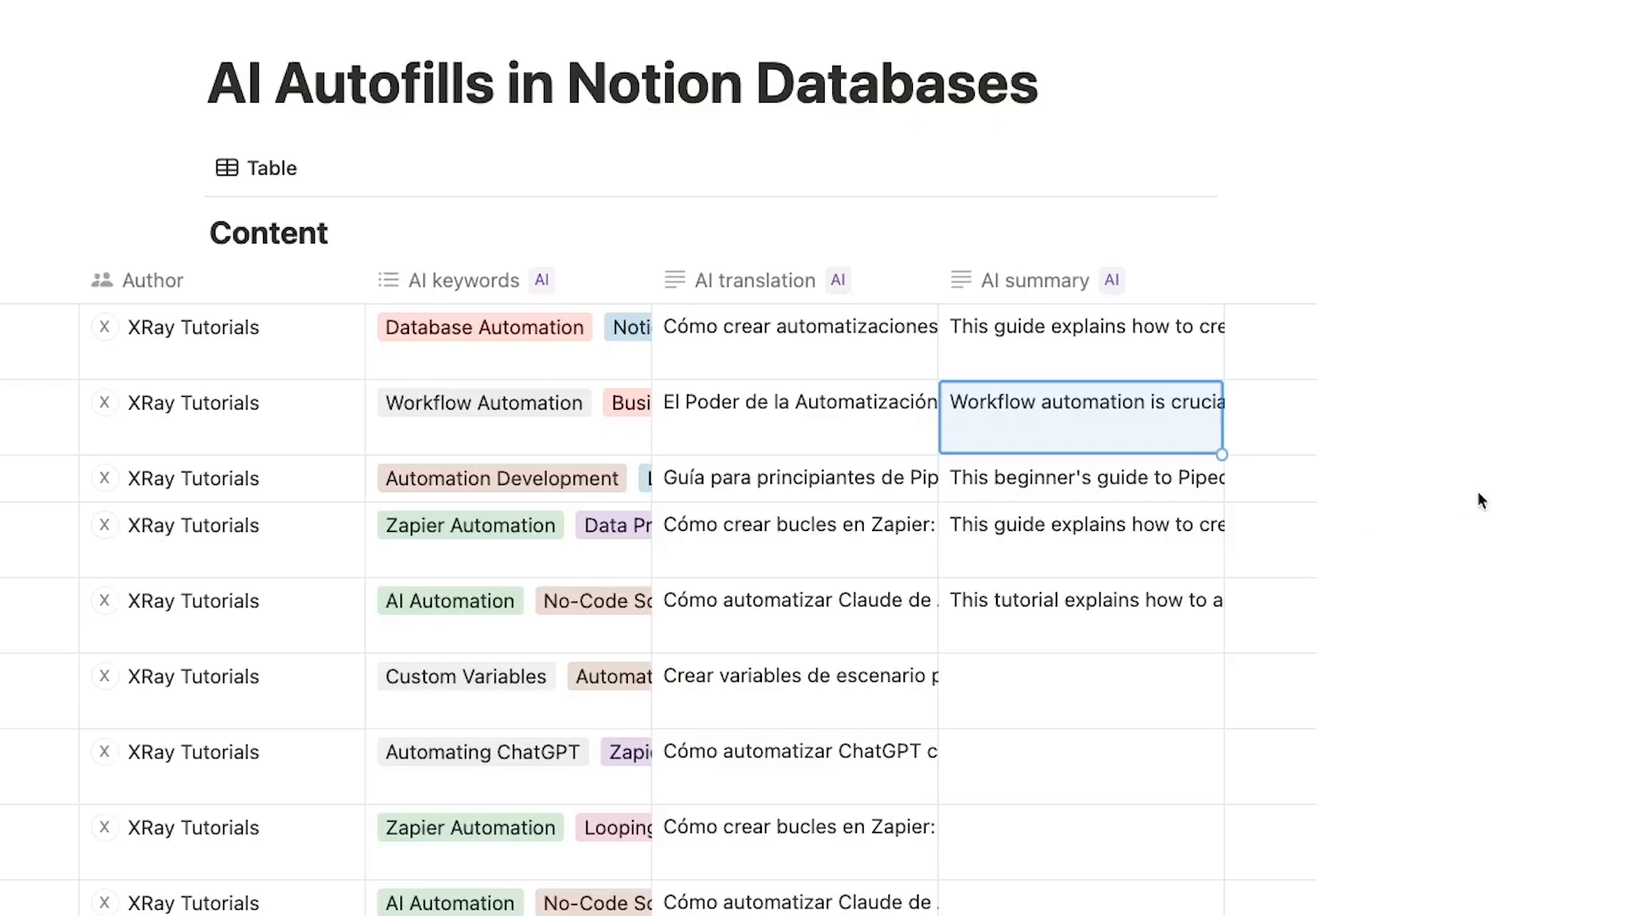
# - Add a custom AI autofill property generating an SEO meta tag description of about 160 characters from the "Blog body" property, and try it on this view
pyautogui.click(1249, 286)
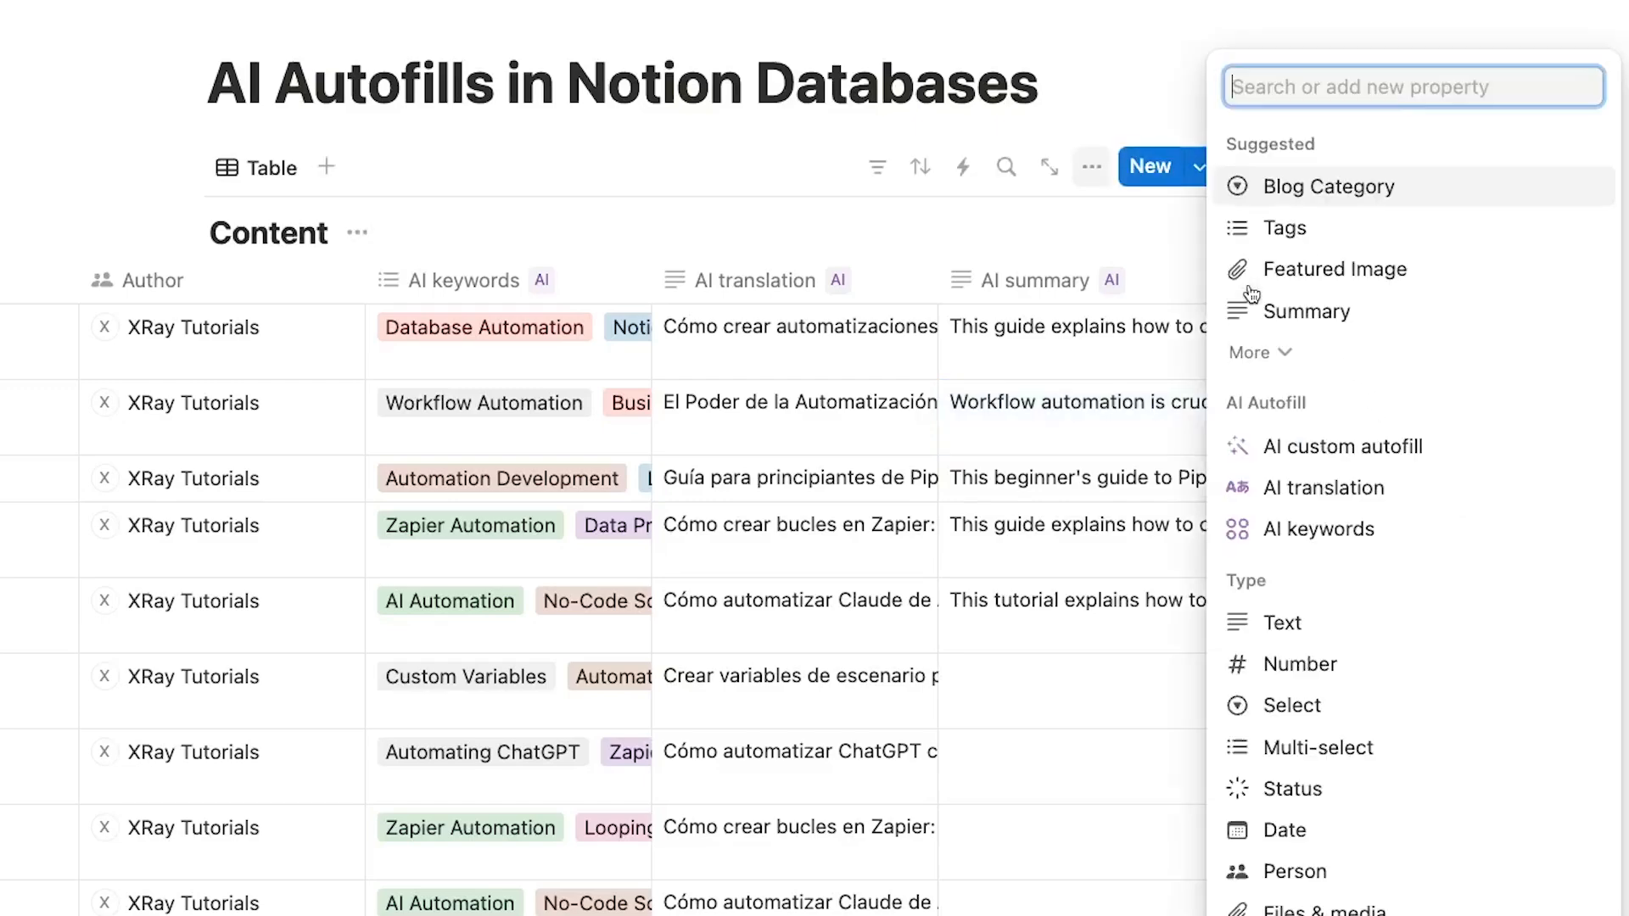
pyautogui.click(1272, 448)
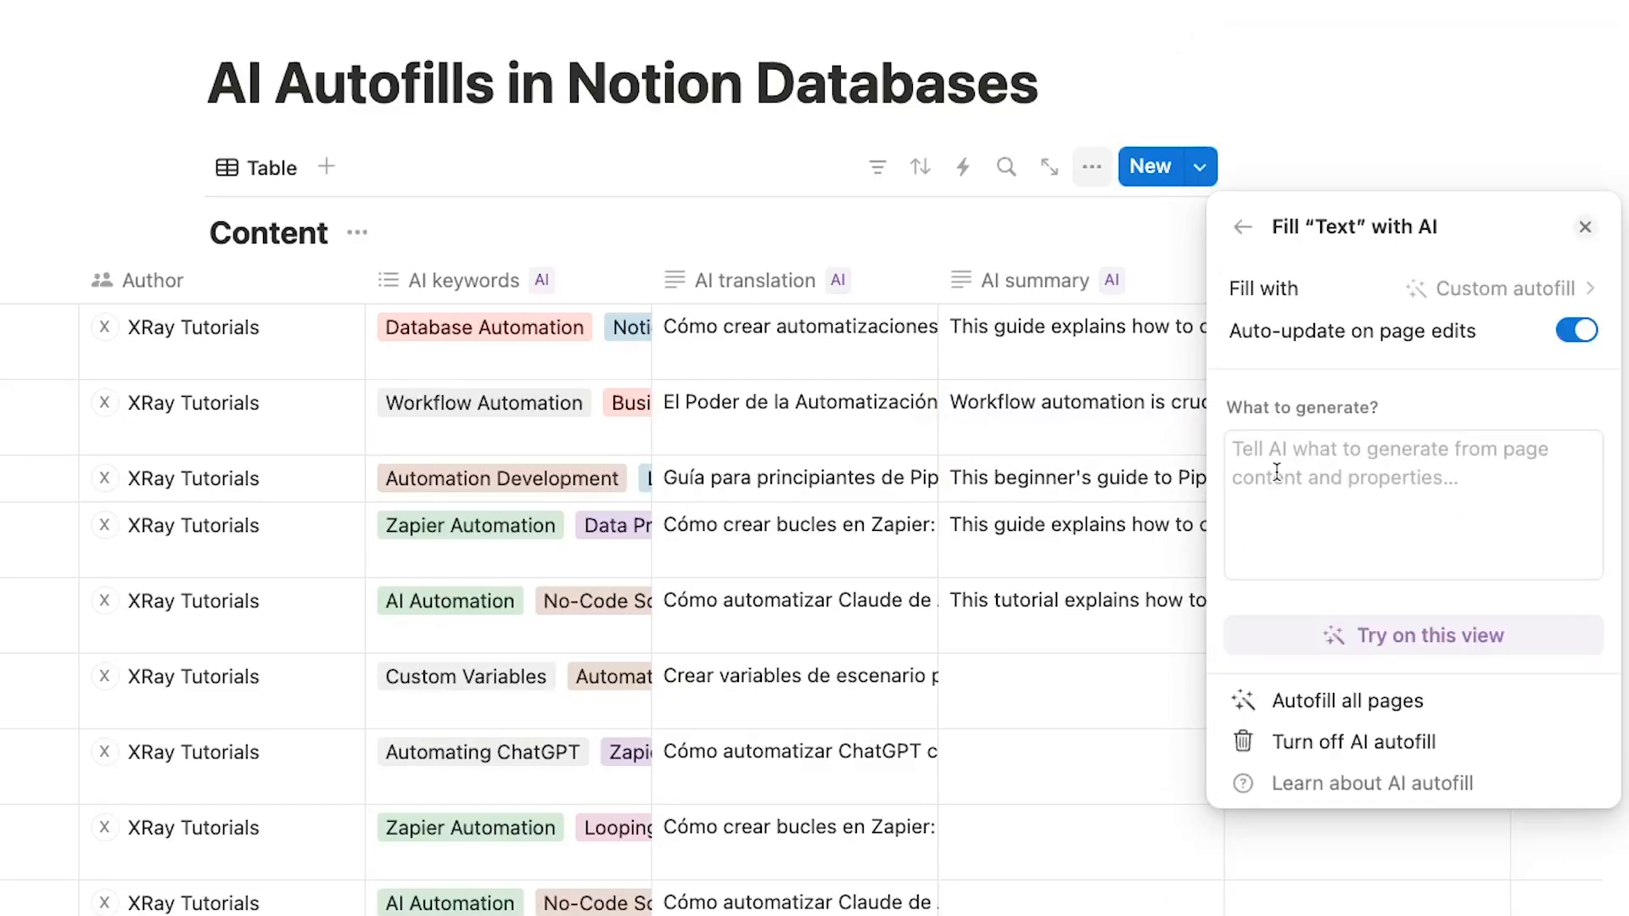
pyautogui.click(1276, 470)
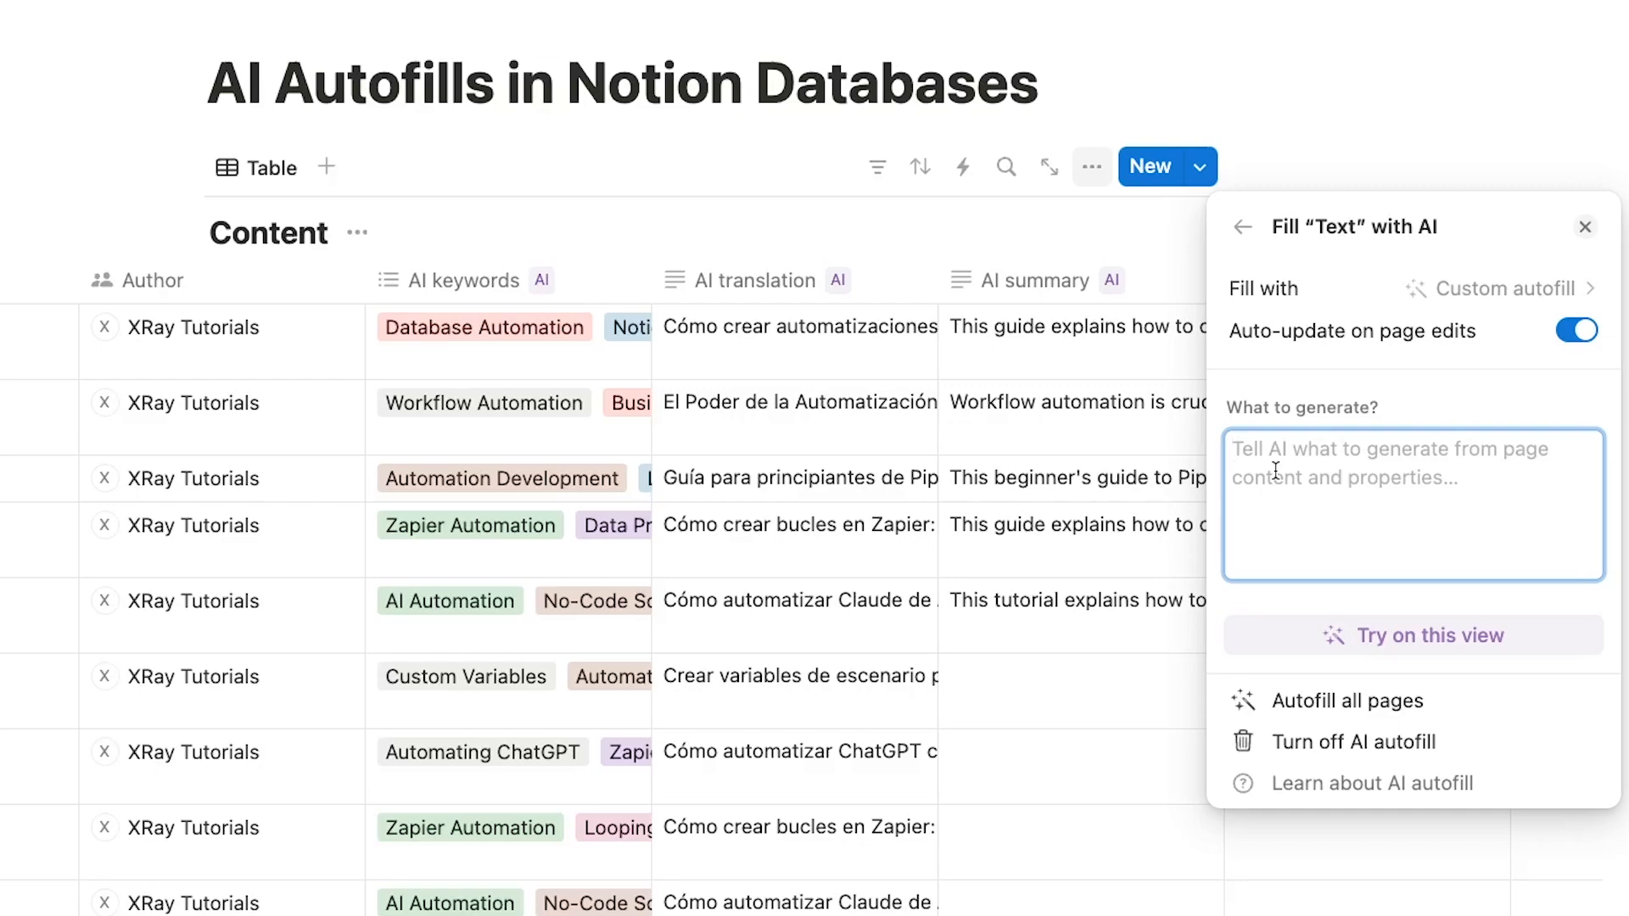
pyautogui.write('Write a description of the blog to use as an SEO meta tag. Base the summary on  the "Blog body" property. The description should be about 160 characters.')
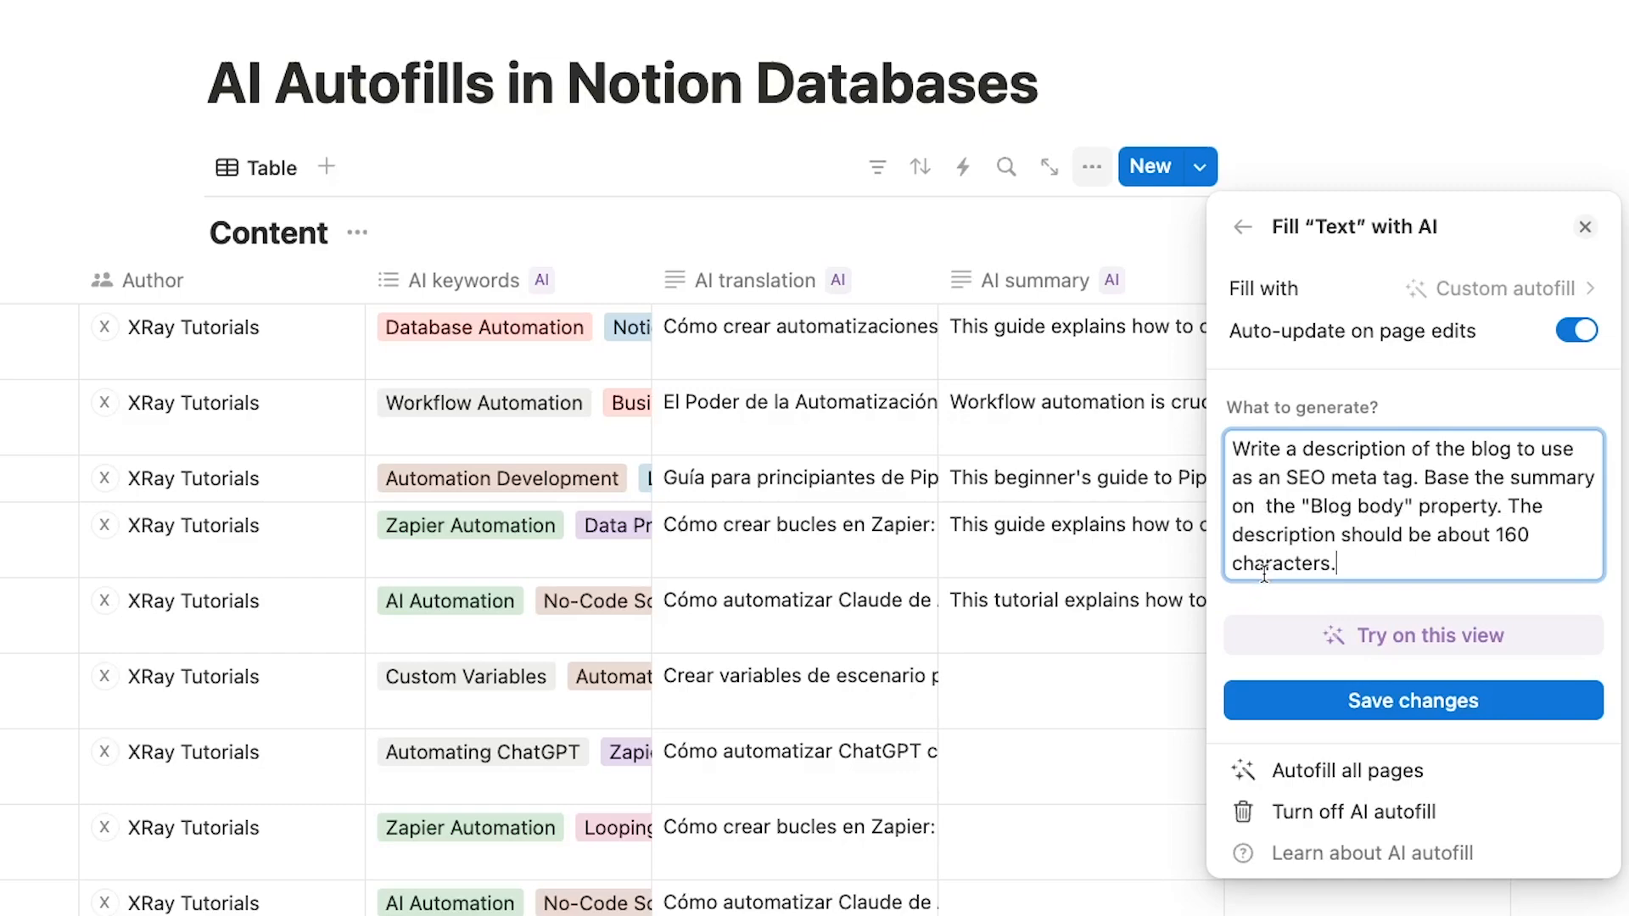
pyautogui.click(1274, 646)
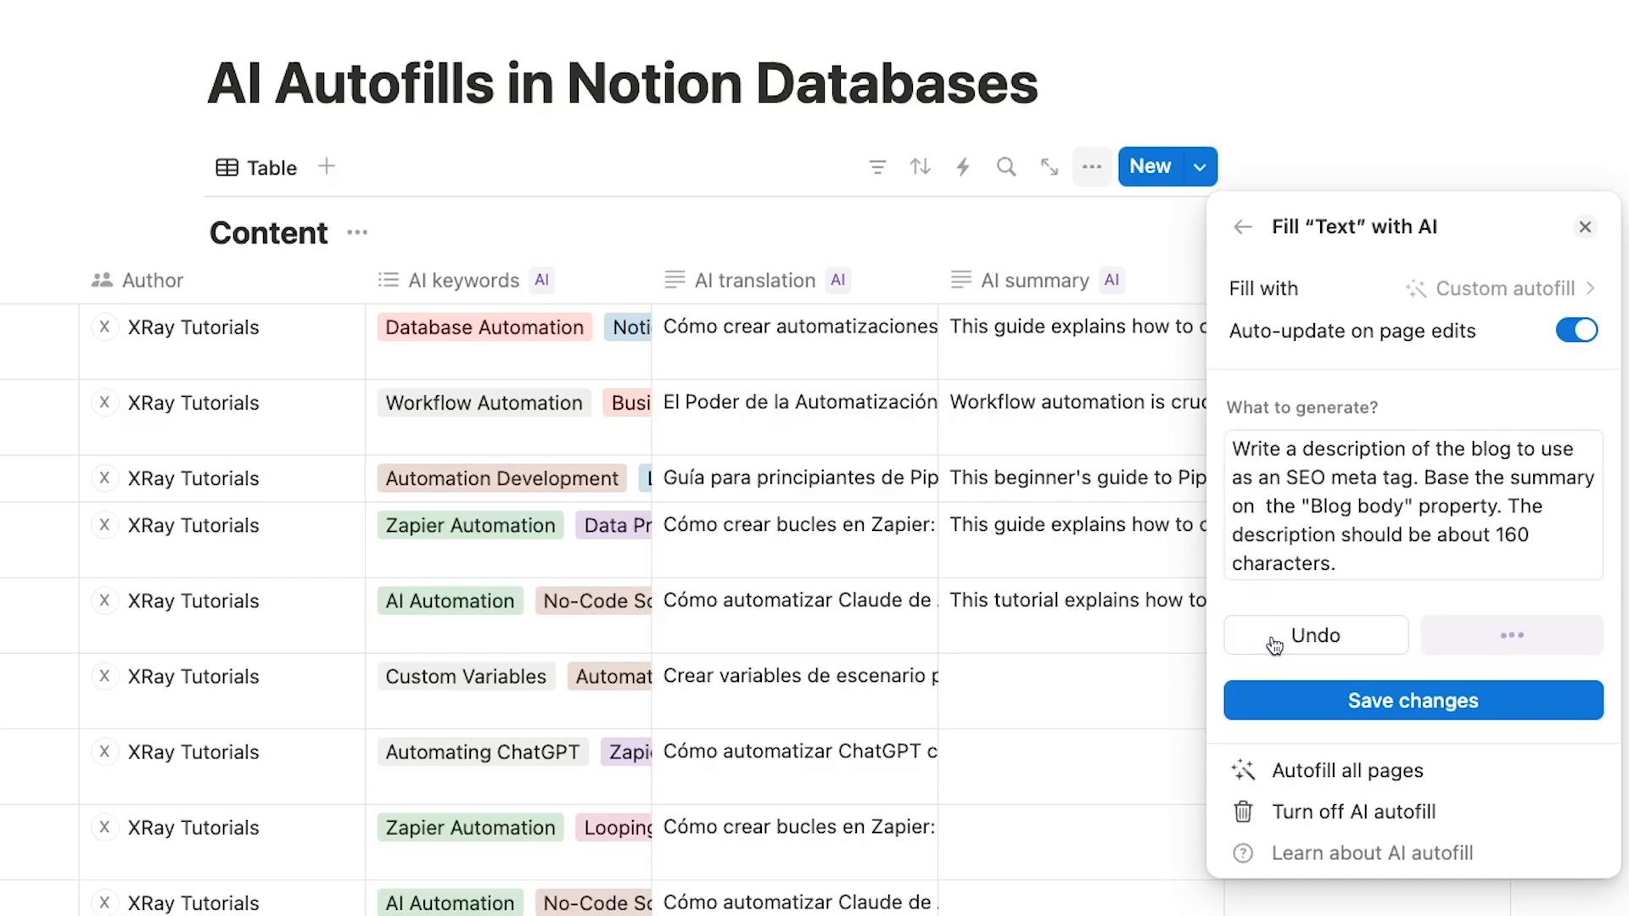
pyautogui.click(1533, 131)
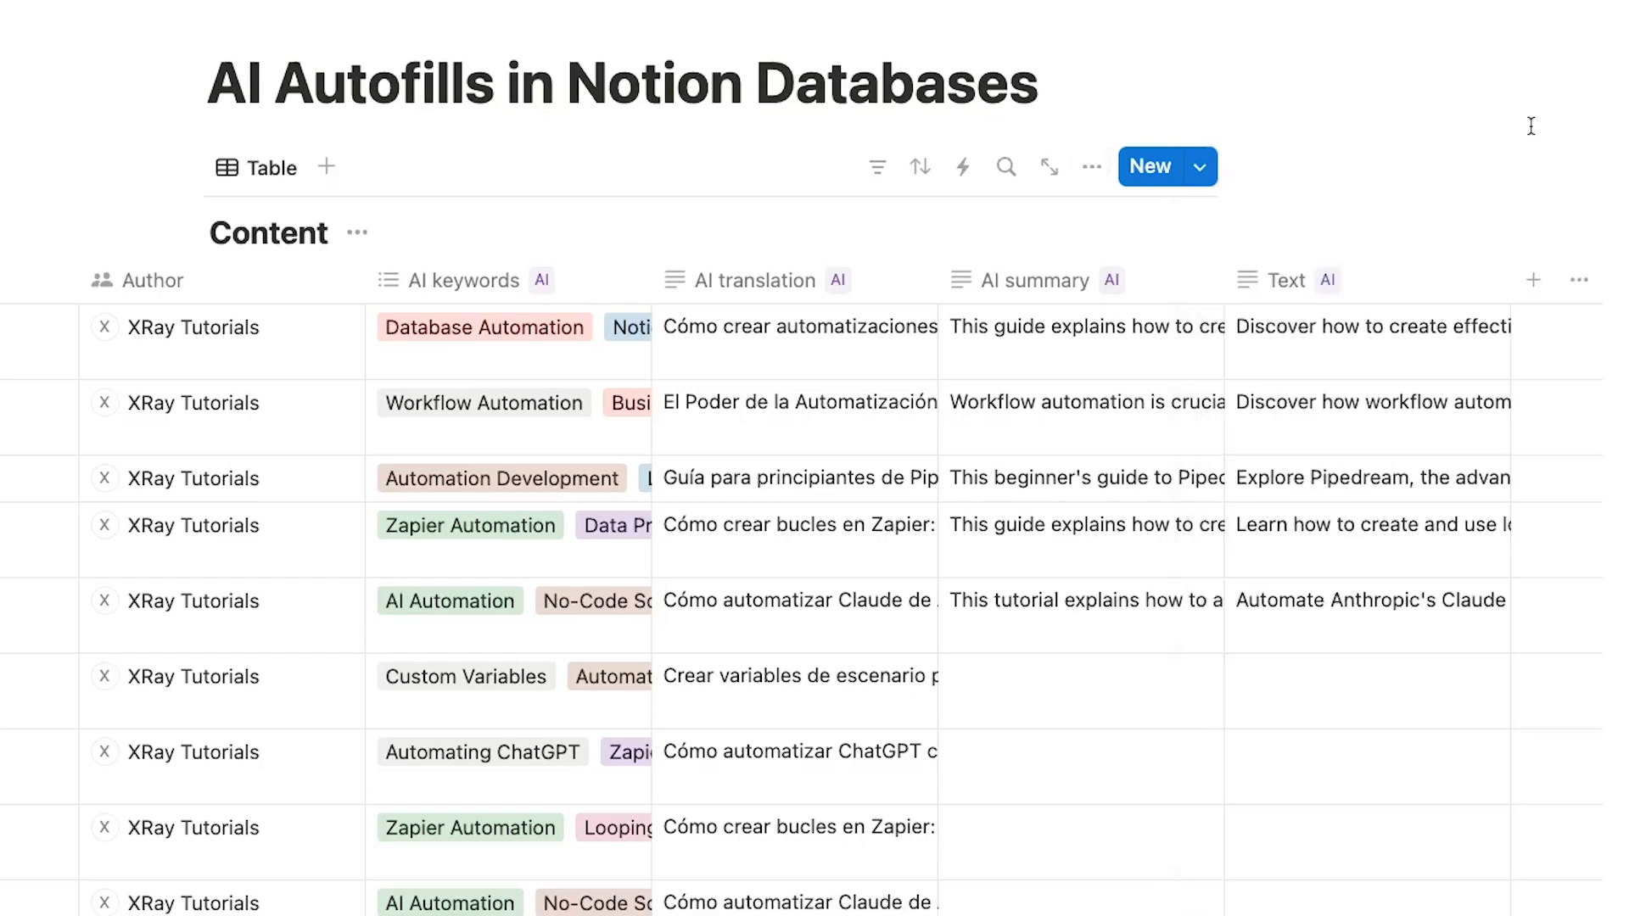
# - Read the generated SEO meta descriptions of the first, fourth and third blogs in the Content table
pyautogui.click(1353, 369)
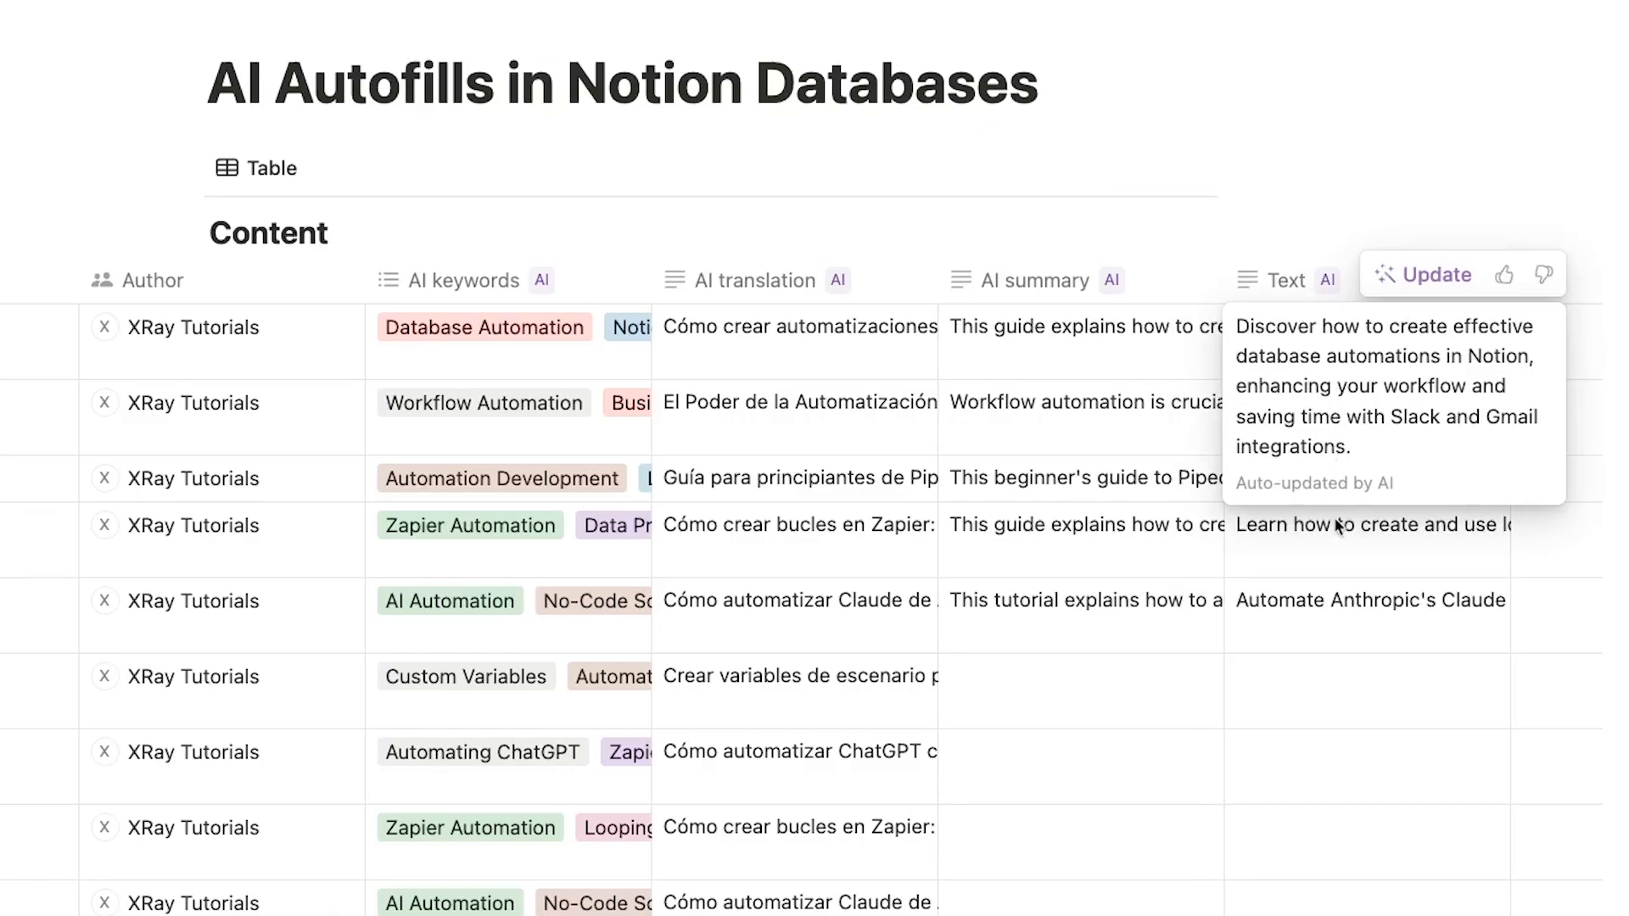
pyautogui.click(1333, 541)
pyautogui.click(1334, 540)
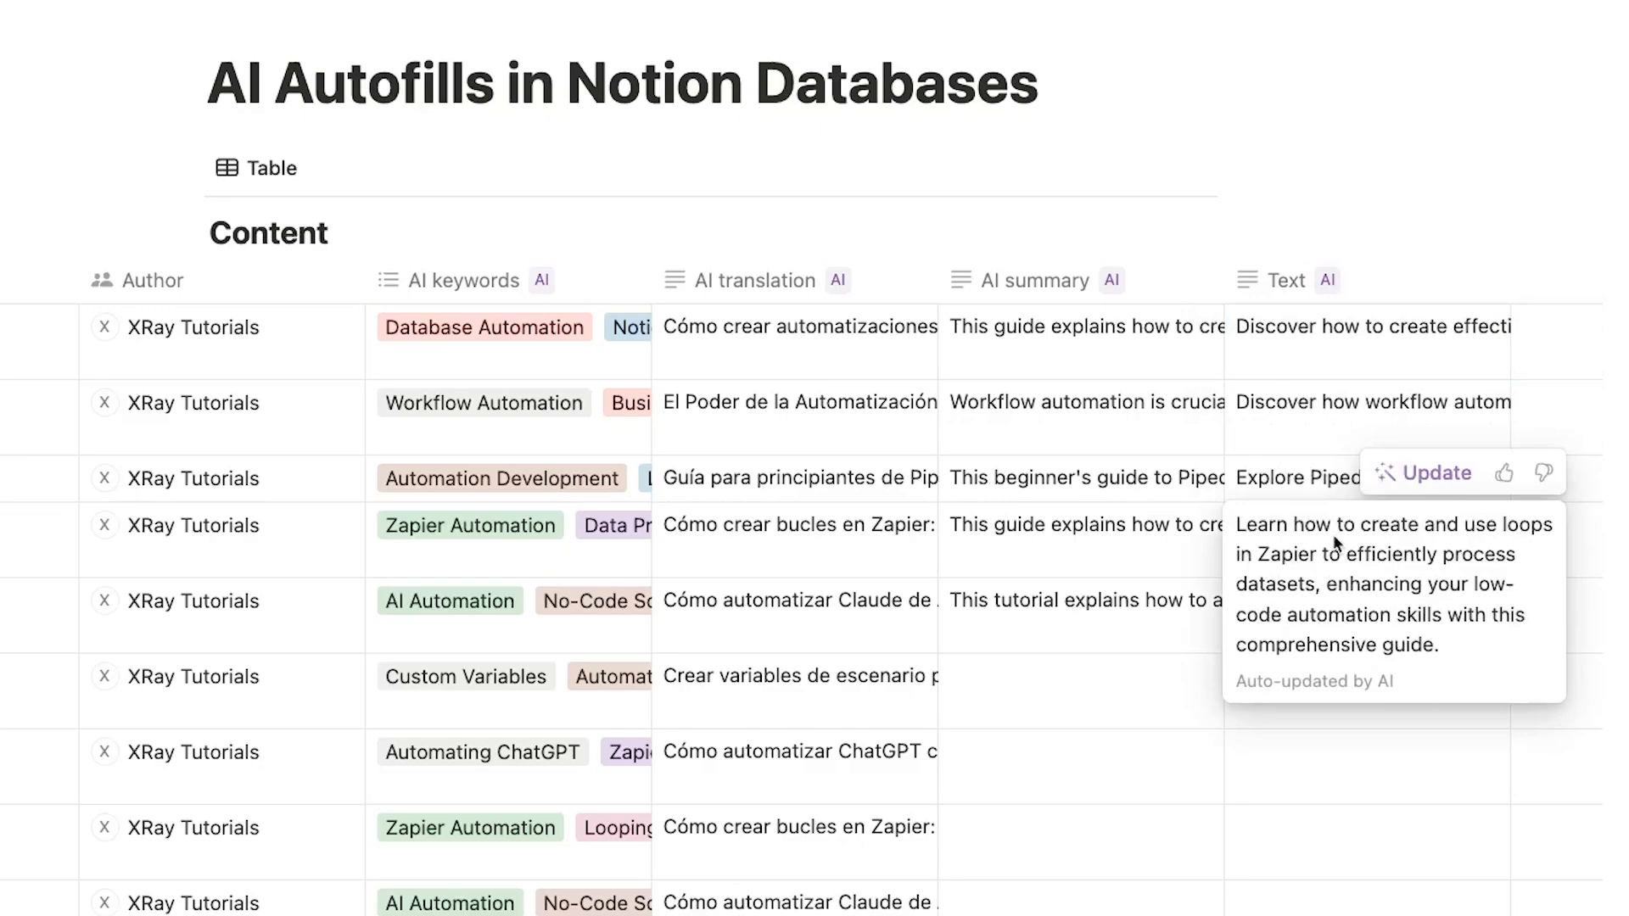
pyautogui.press('Escape')
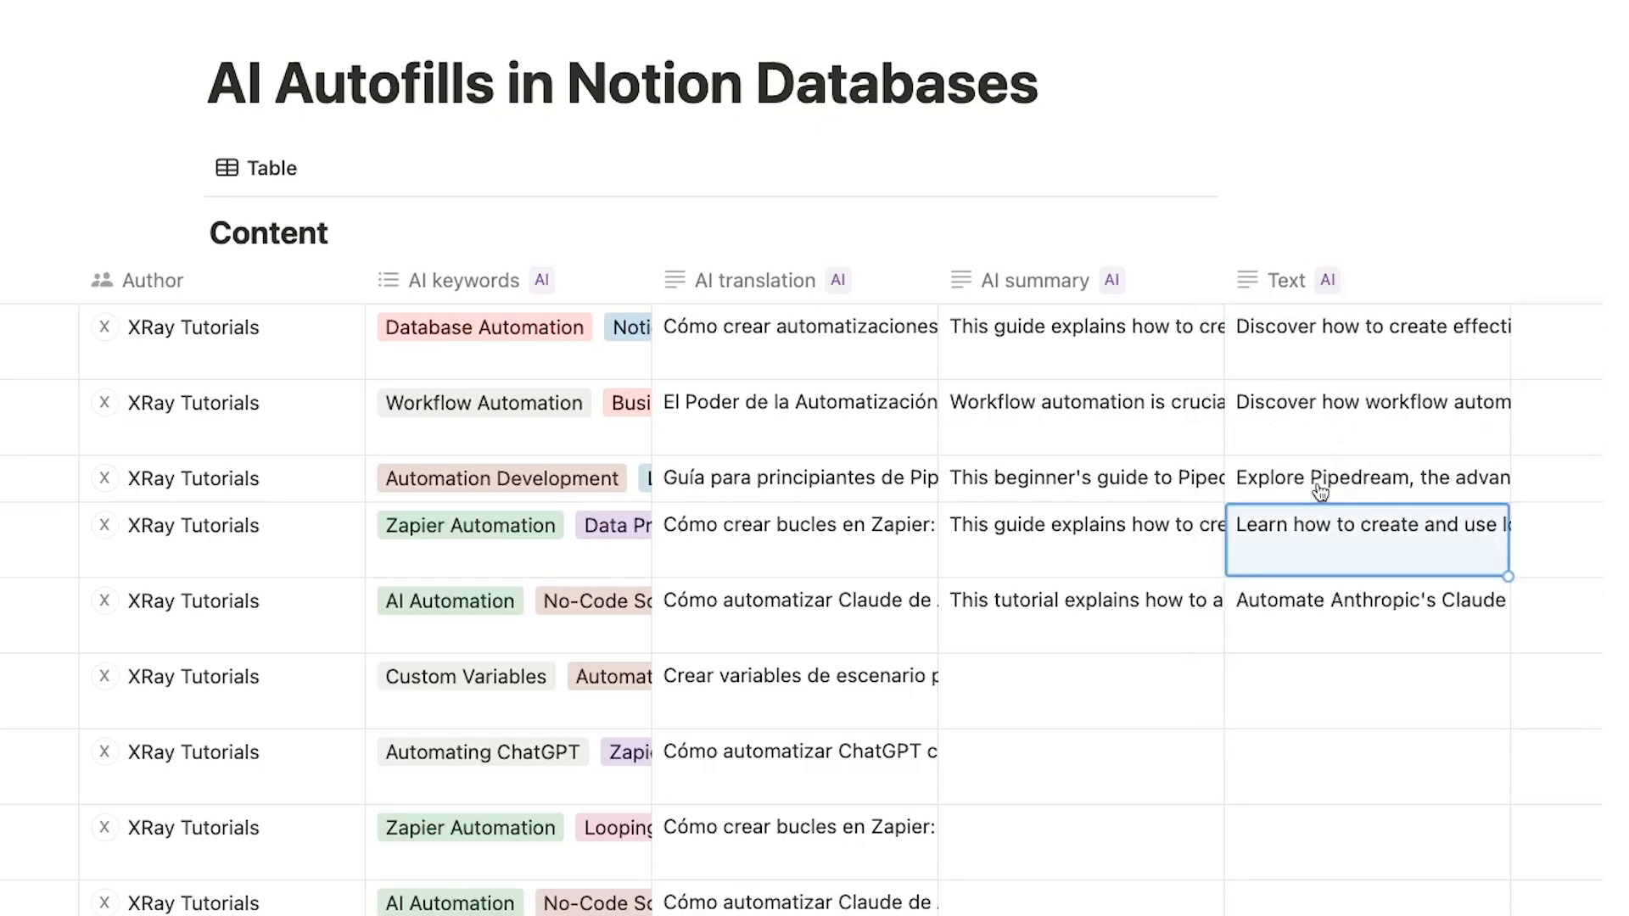
pyautogui.click(1319, 485)
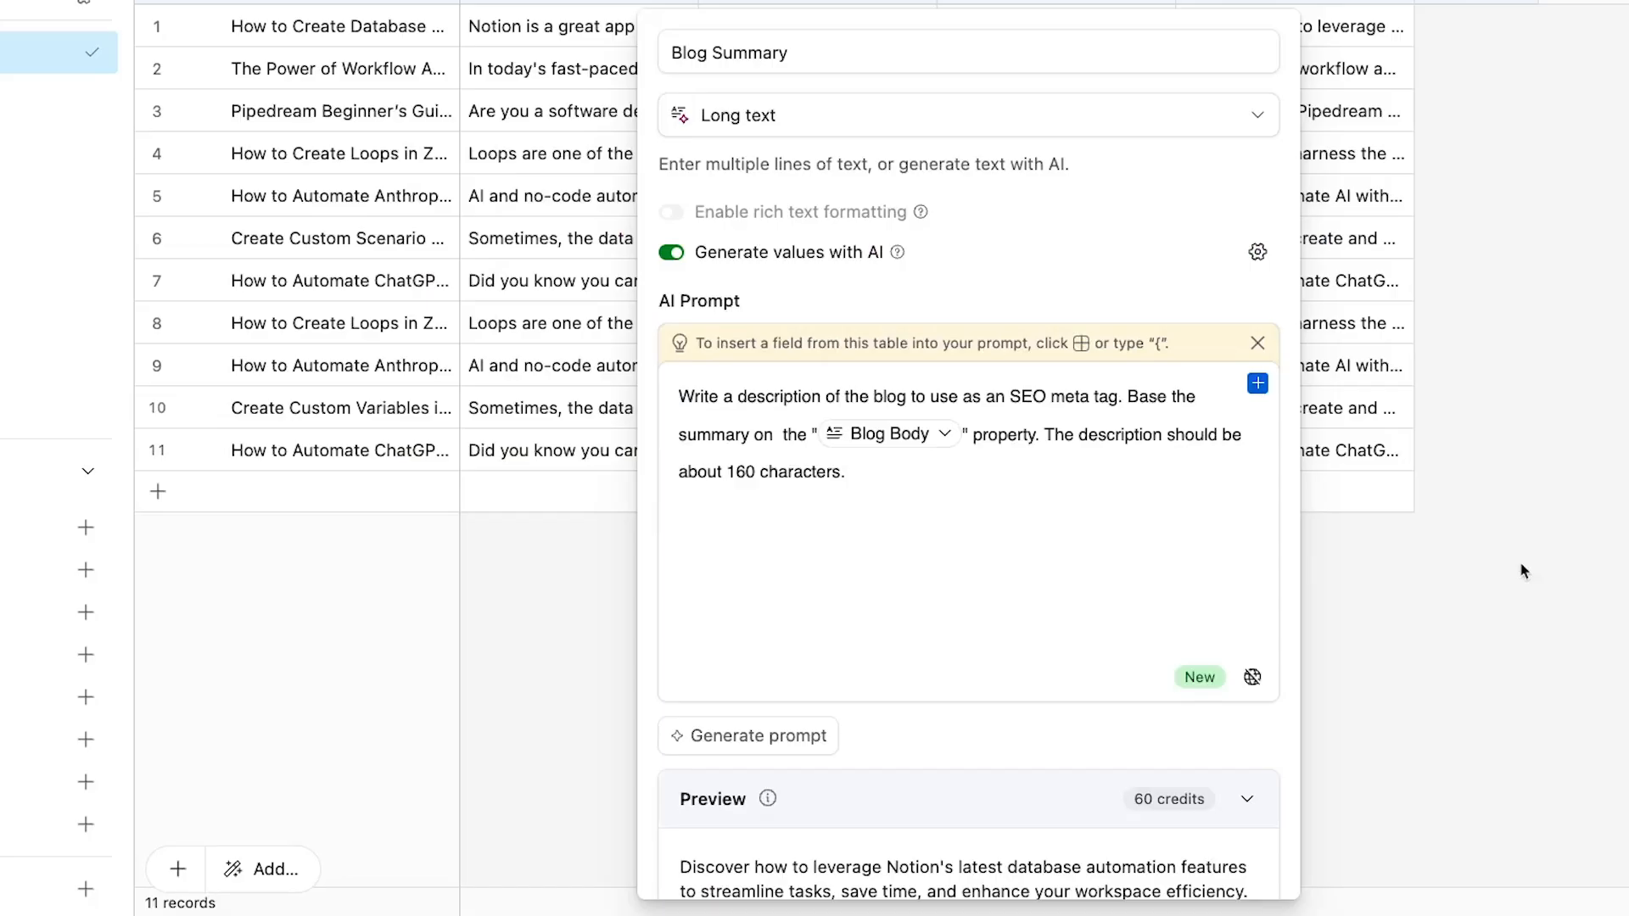
# - In Airtable, replace the Blog Body reference in the Blog Summary field's AI prompt with Blog Title and save the field
pyautogui.click(1026, 453)
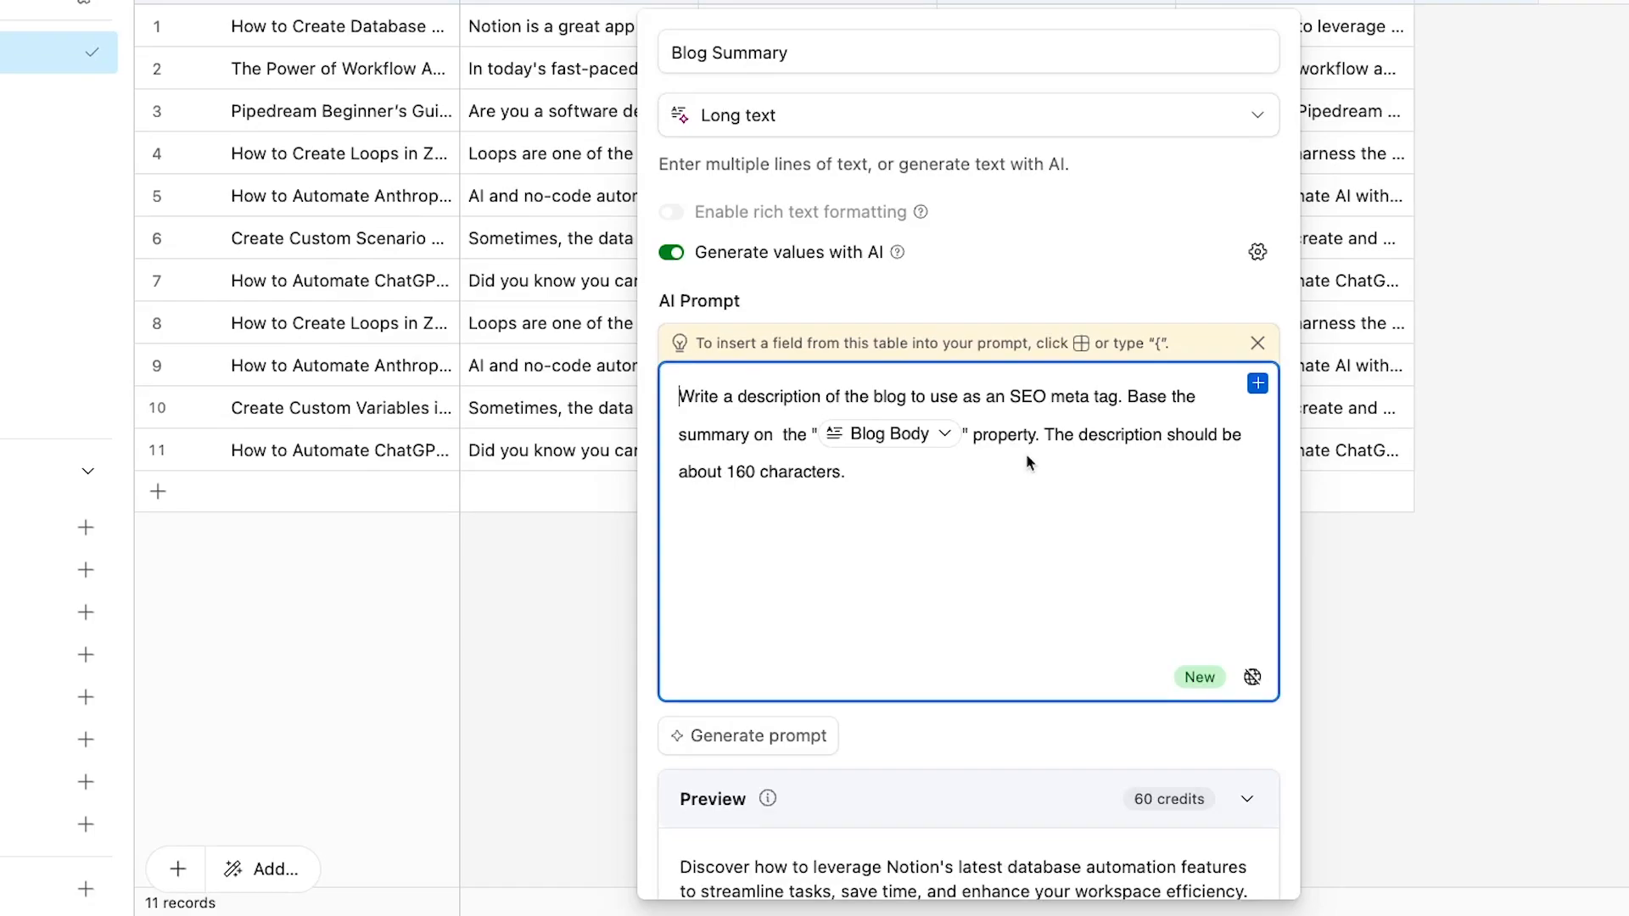
pyautogui.click(927, 441)
pyautogui.click(929, 496)
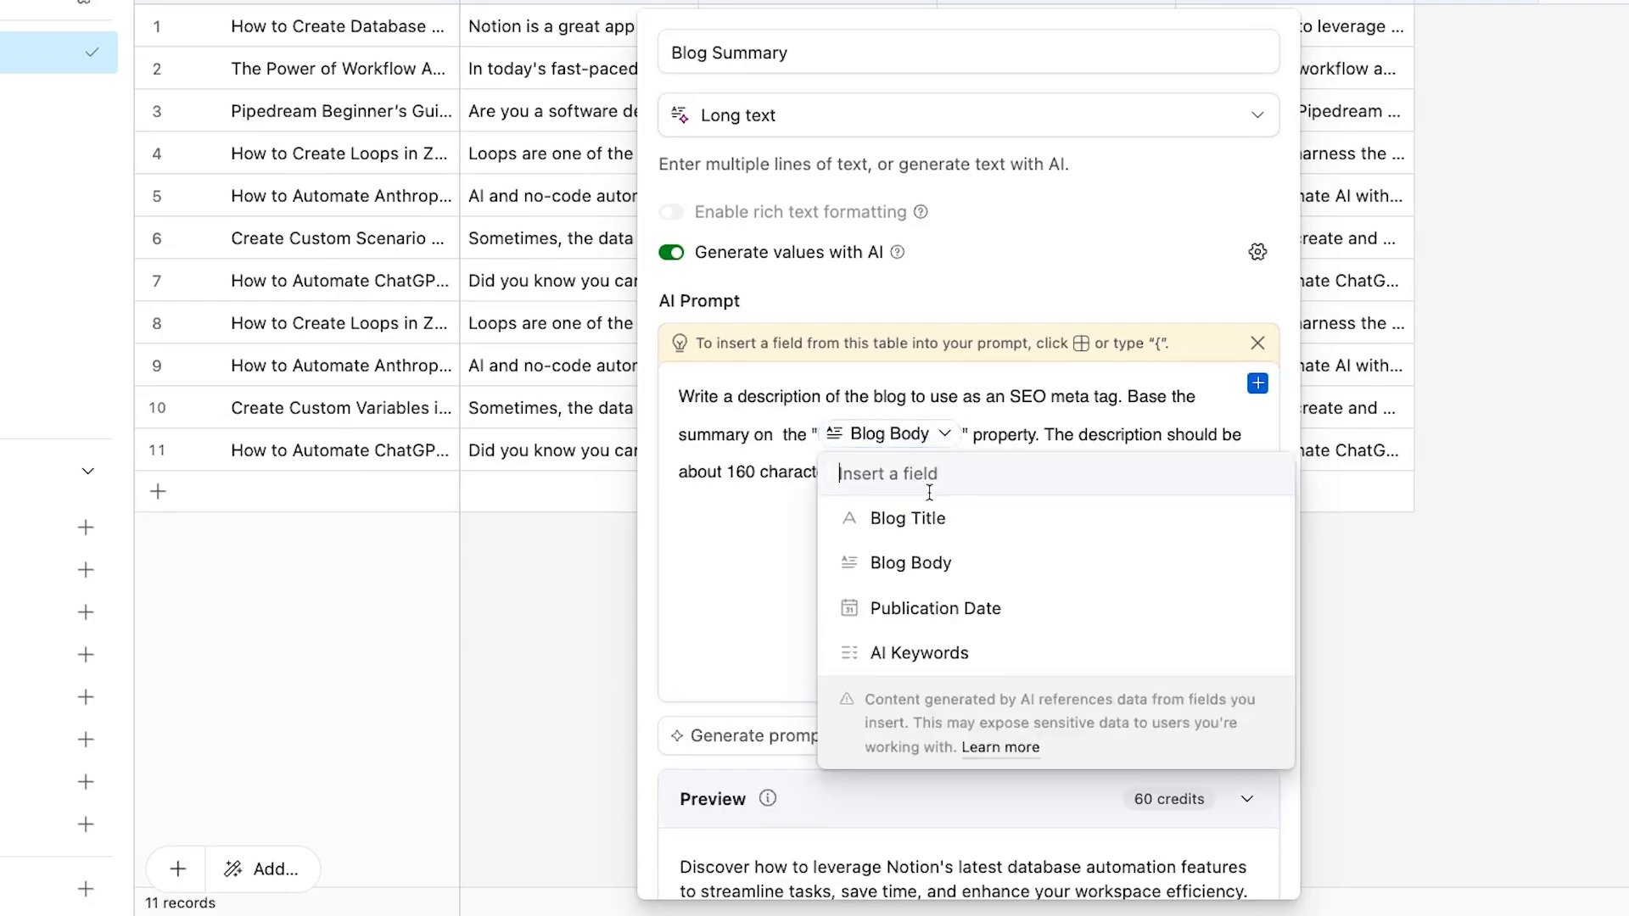
pyautogui.click(930, 518)
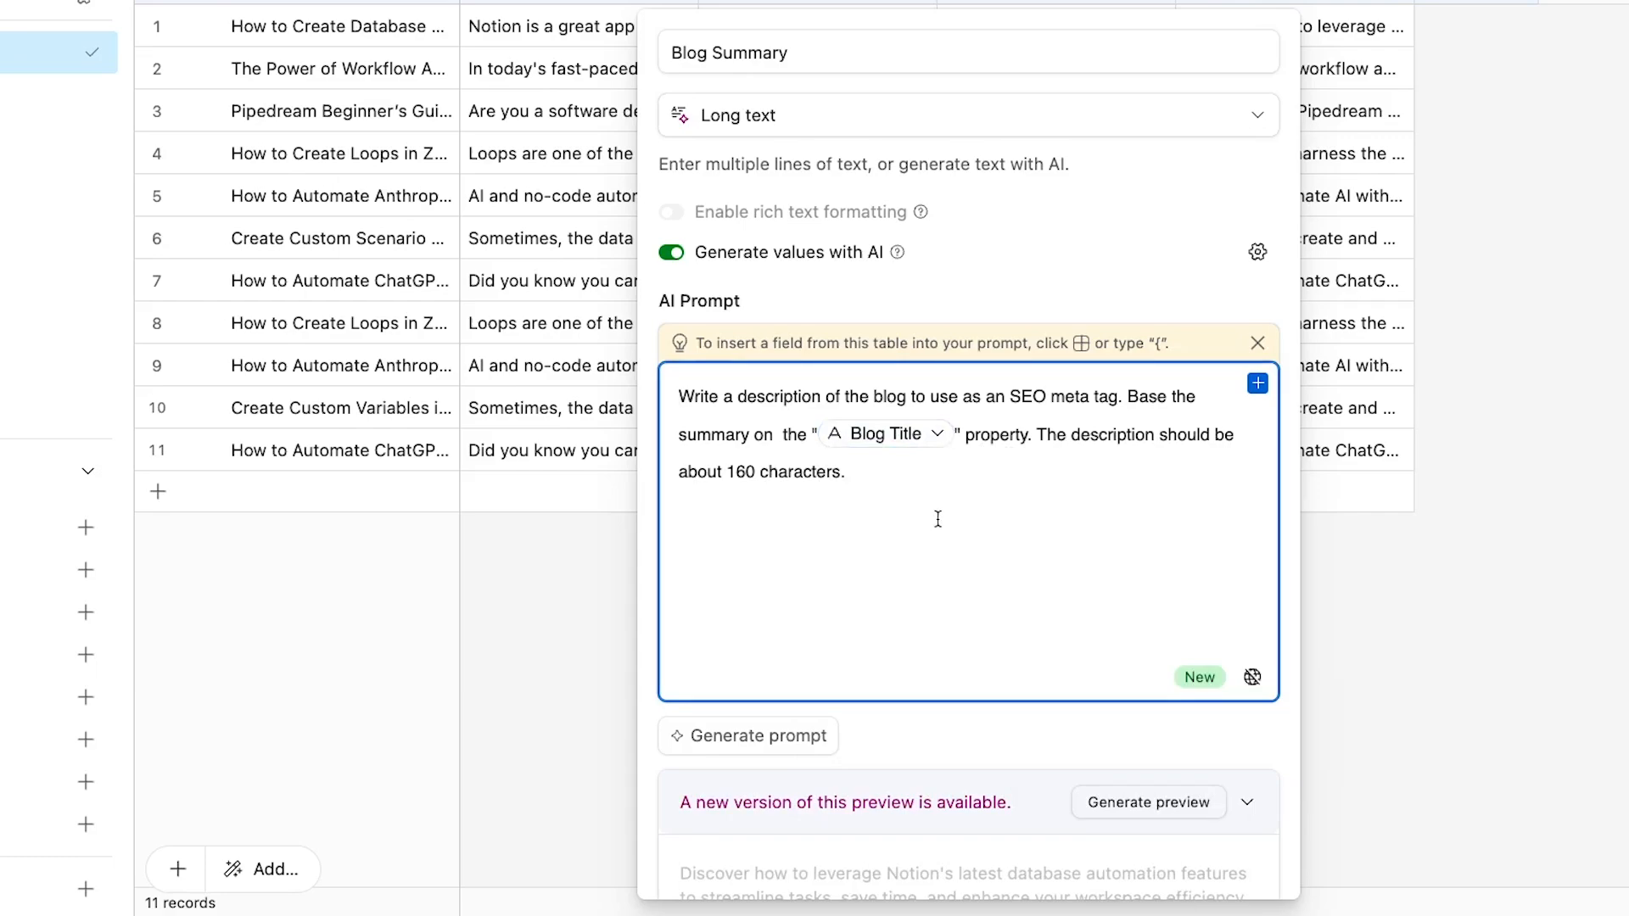
pyautogui.scroll(-3, 1128, 734)
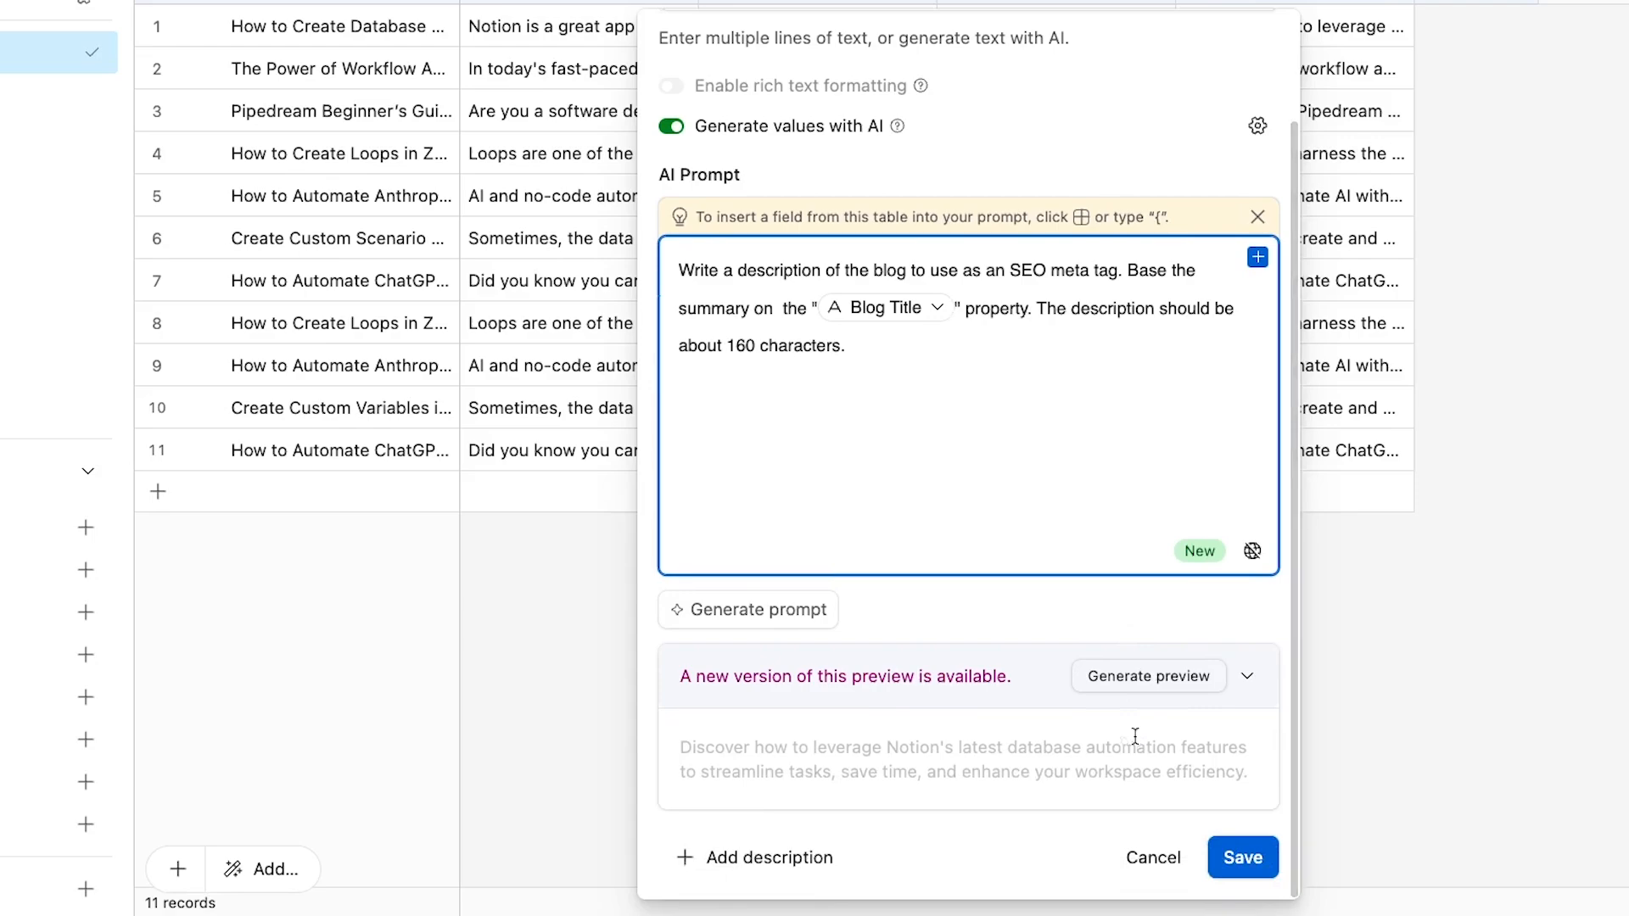
pyautogui.click(1243, 859)
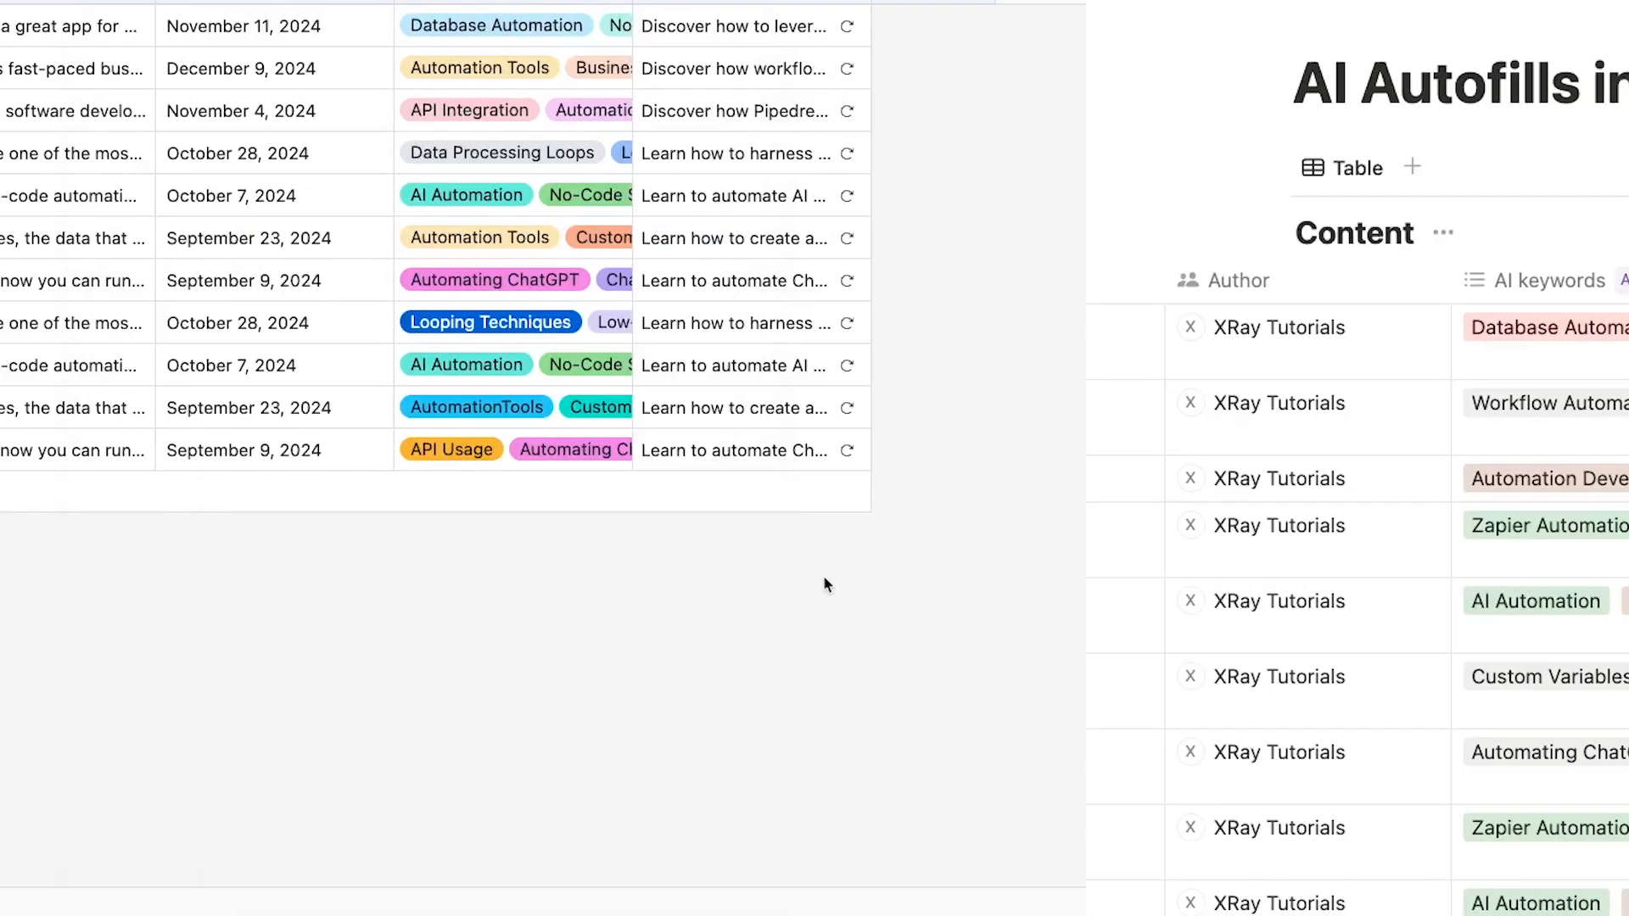